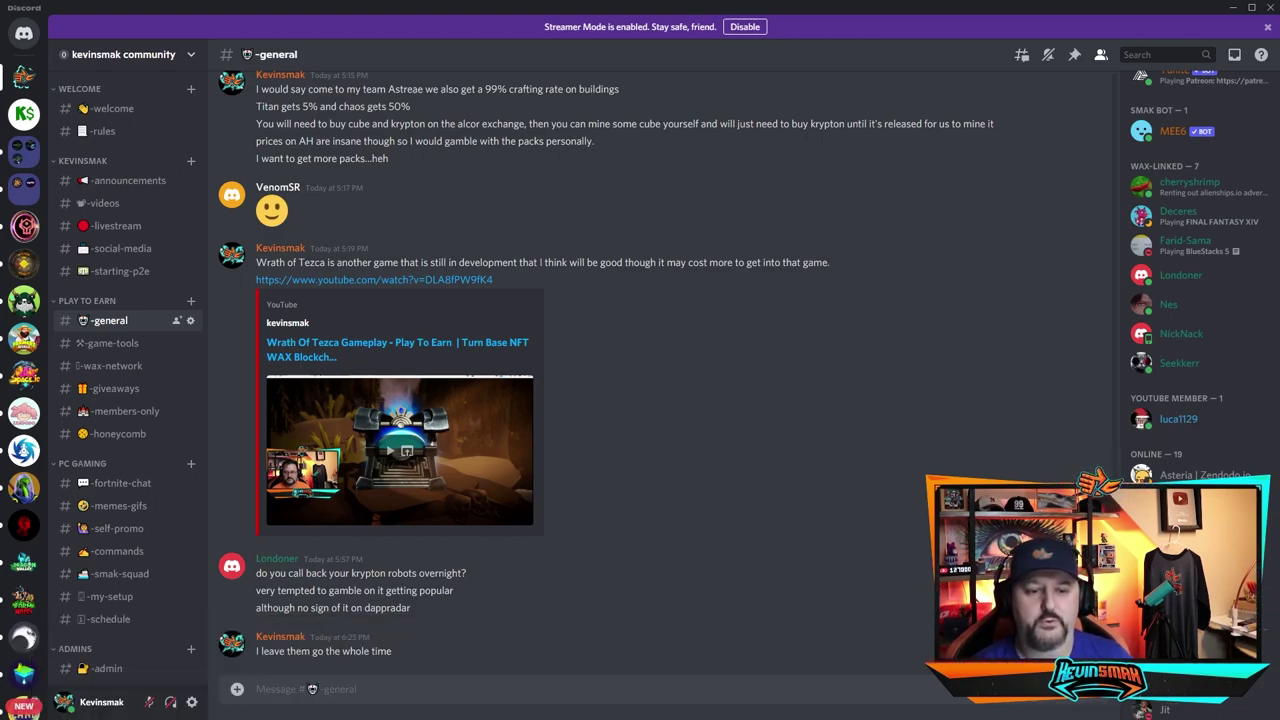
Step: In the honeycomb channel, send '.wallets add' with your WAX wallet address
{"action": "left_click", "coordinate": [127, 434]}
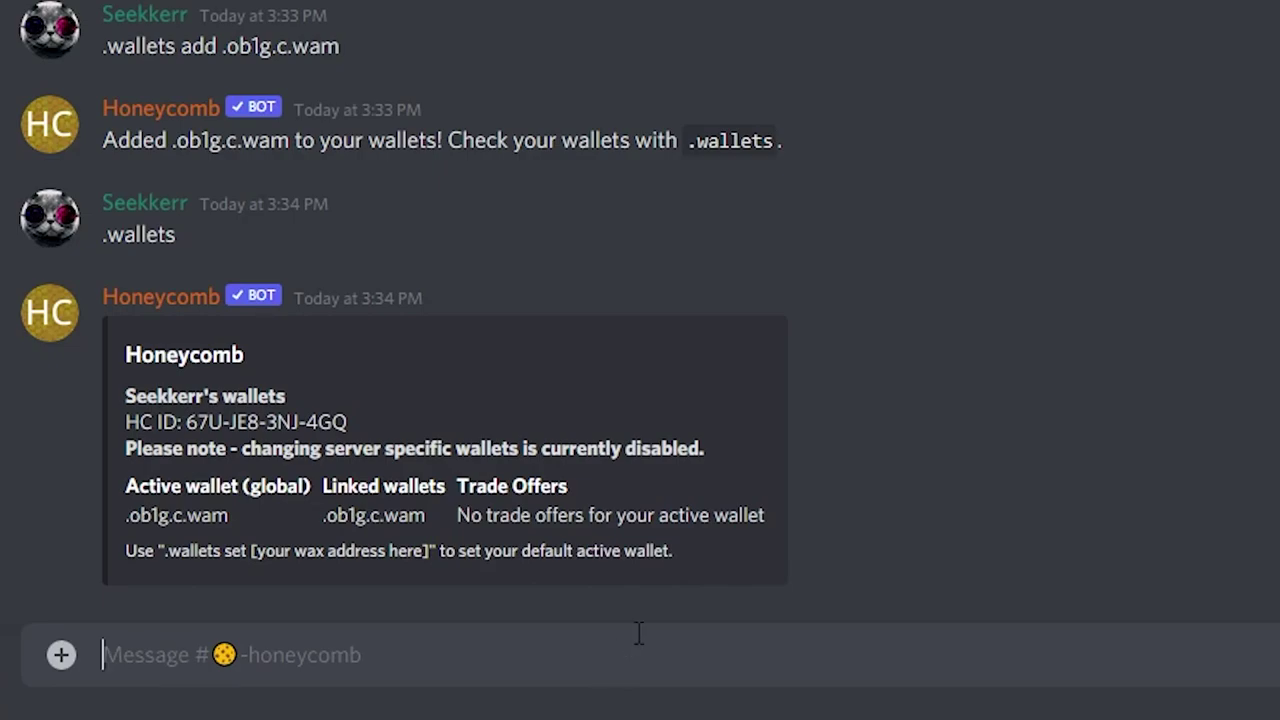
{"action": "type", "text": ".wa"}
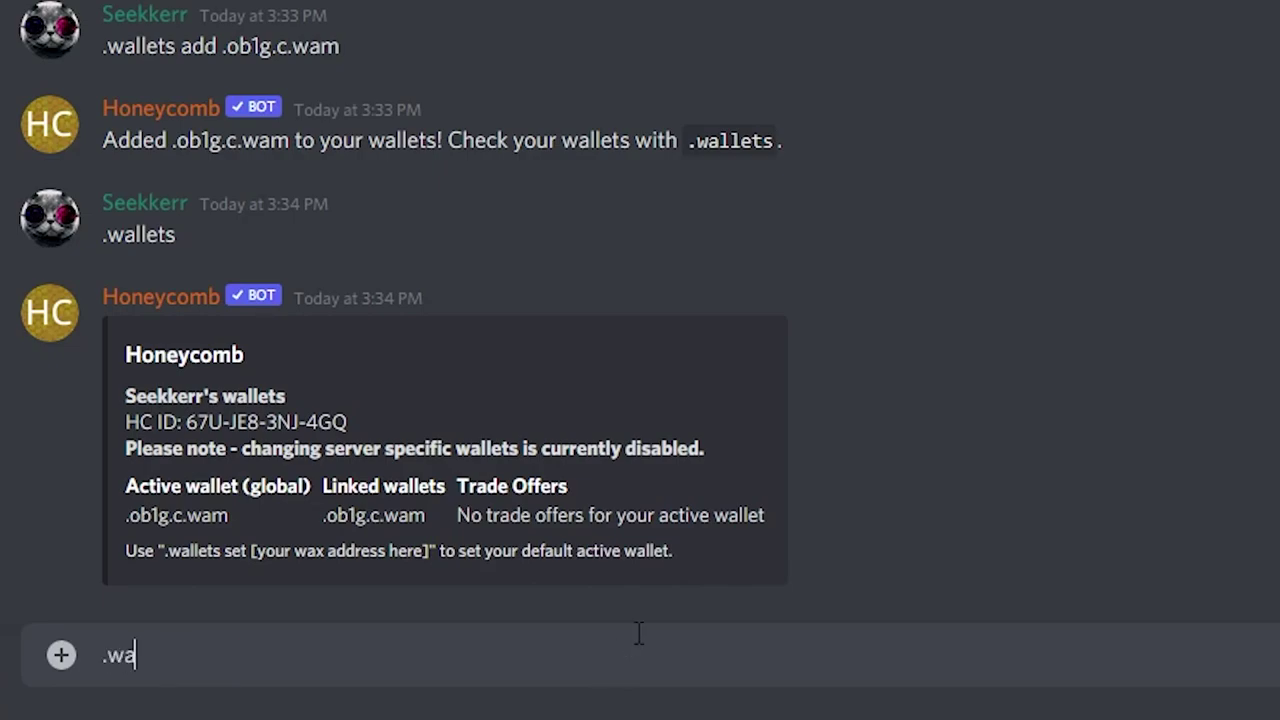
{"action": "type", "text": "llets add"}
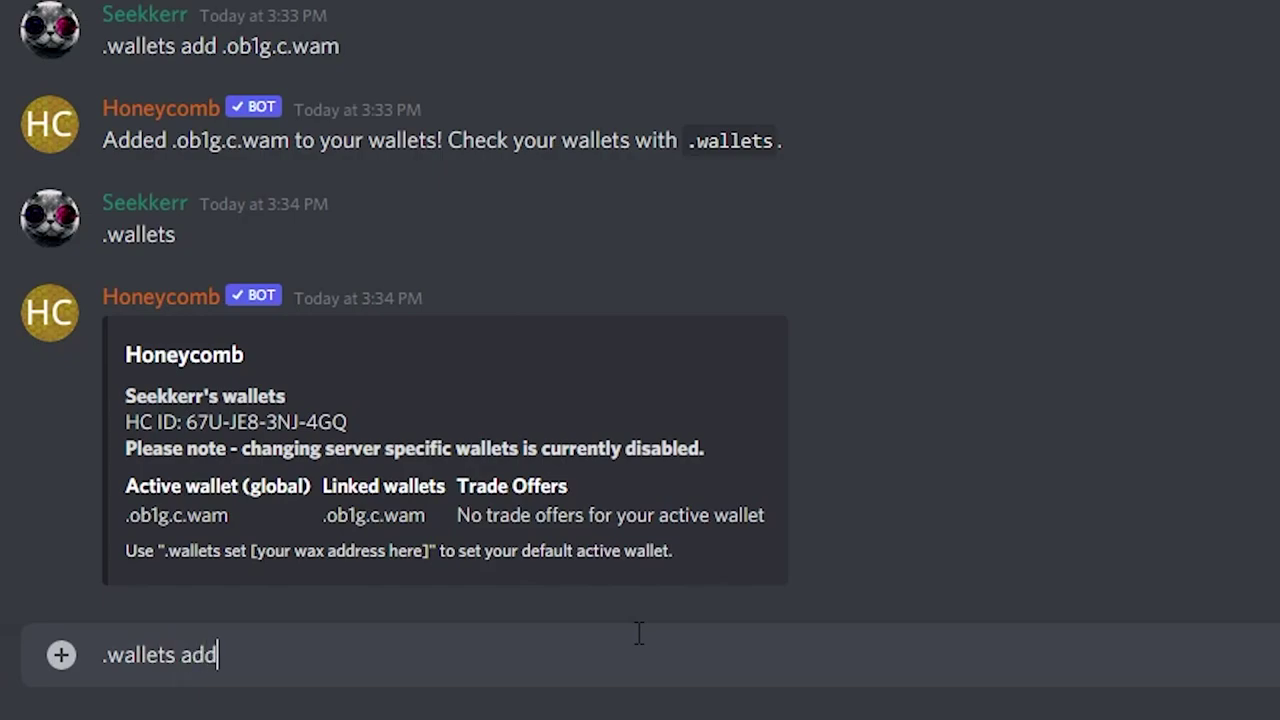
{"action": "type", "text": " zp1ku.c.wam"}
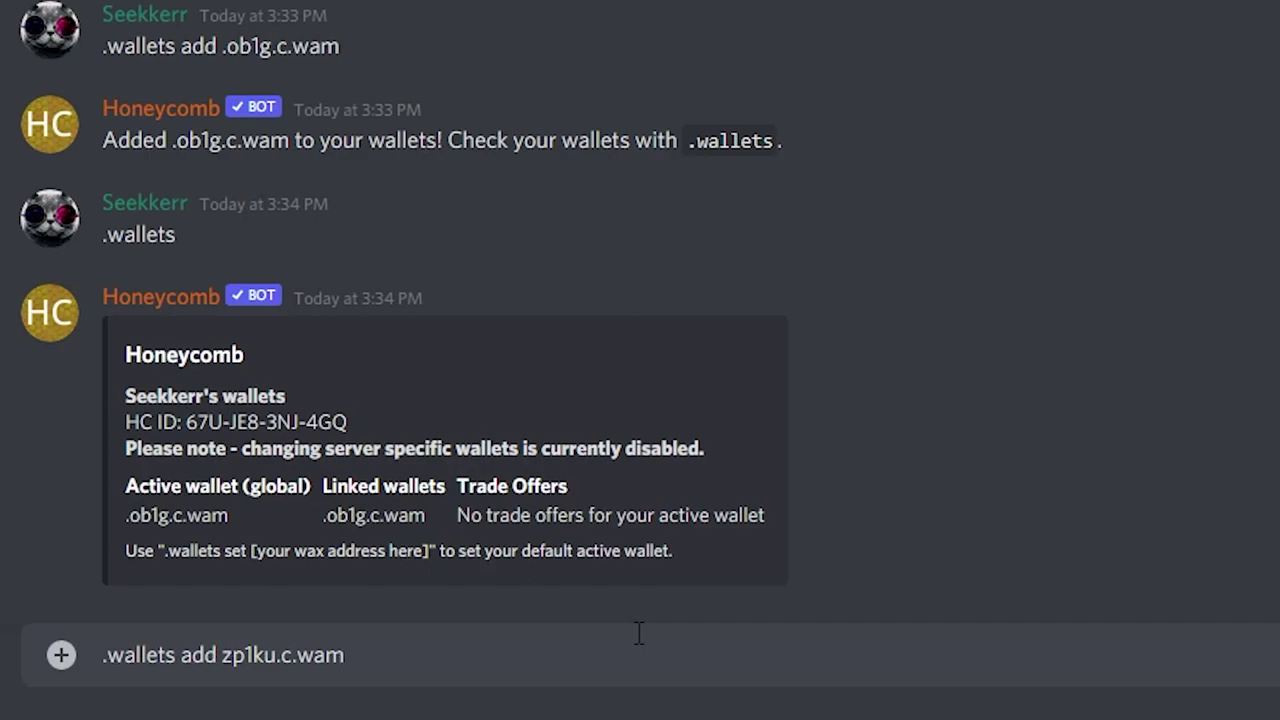
{"action": "key", "text": "Return"}
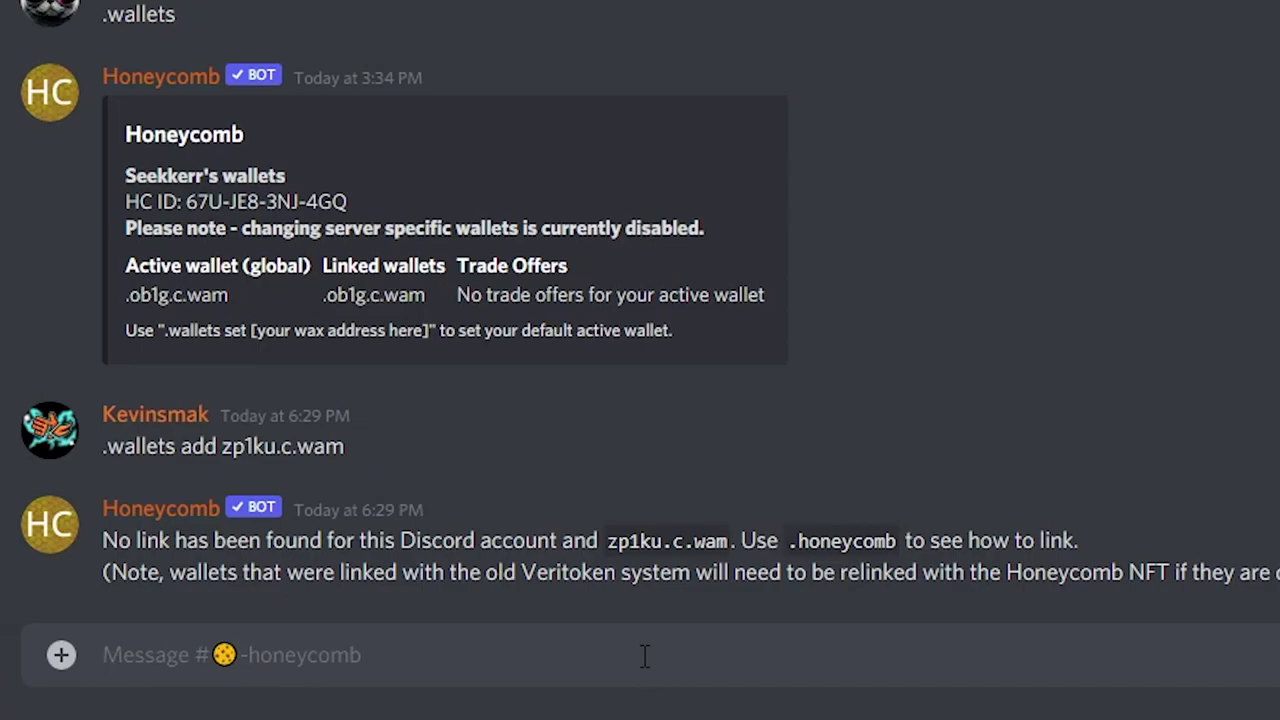
Step: Send '.honeycomb' for linking instructions and follow the drop link in the bot's reply
{"action": "type", "text": ".honey"}
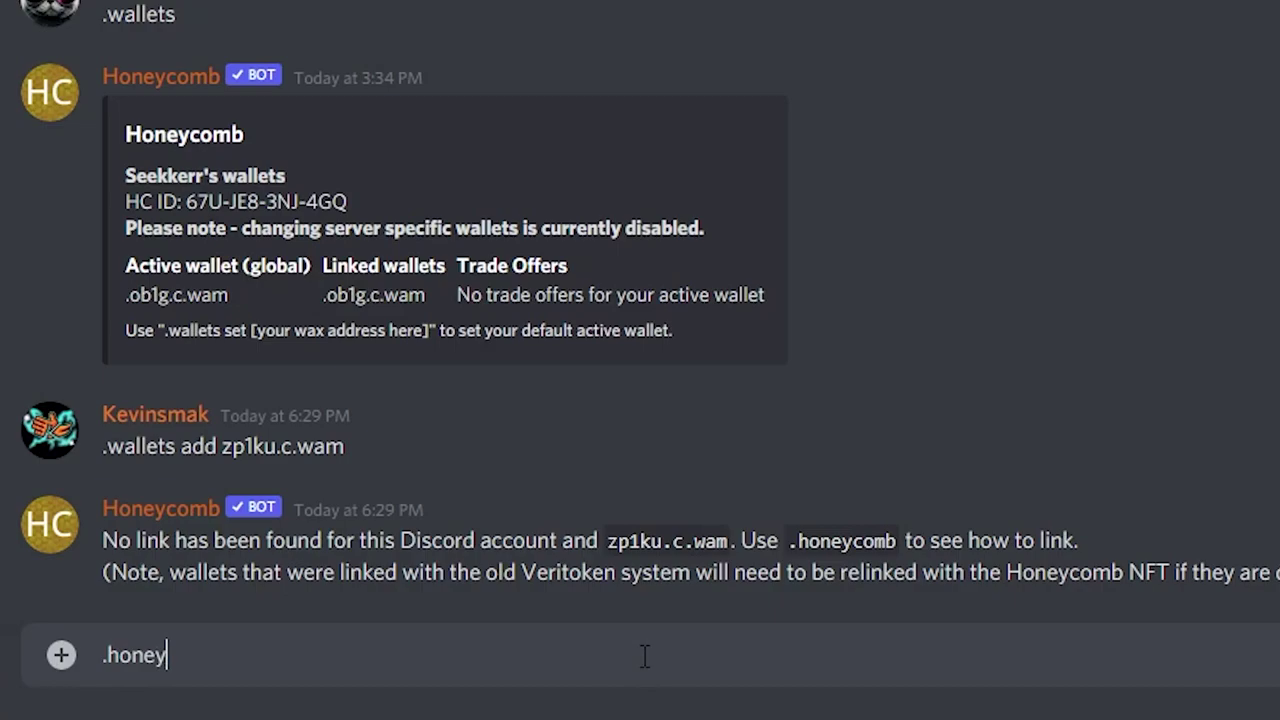
{"action": "type", "text": "comb"}
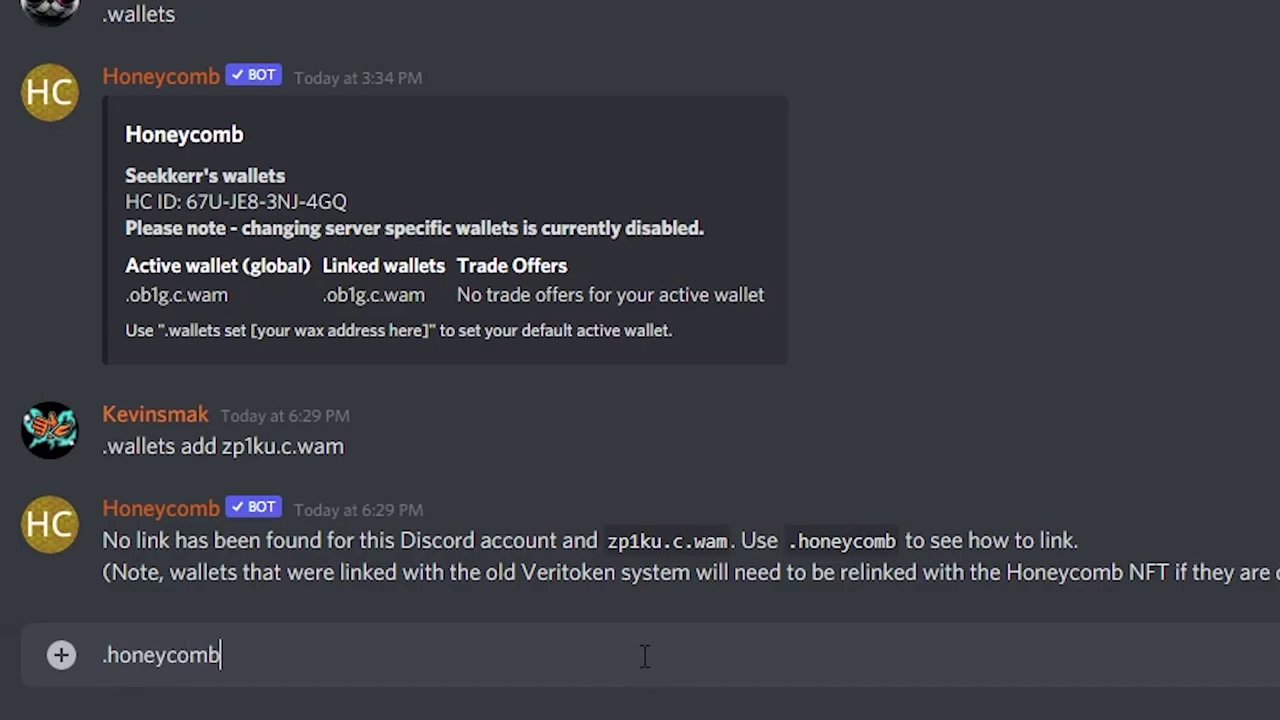
{"action": "key", "text": "Return"}
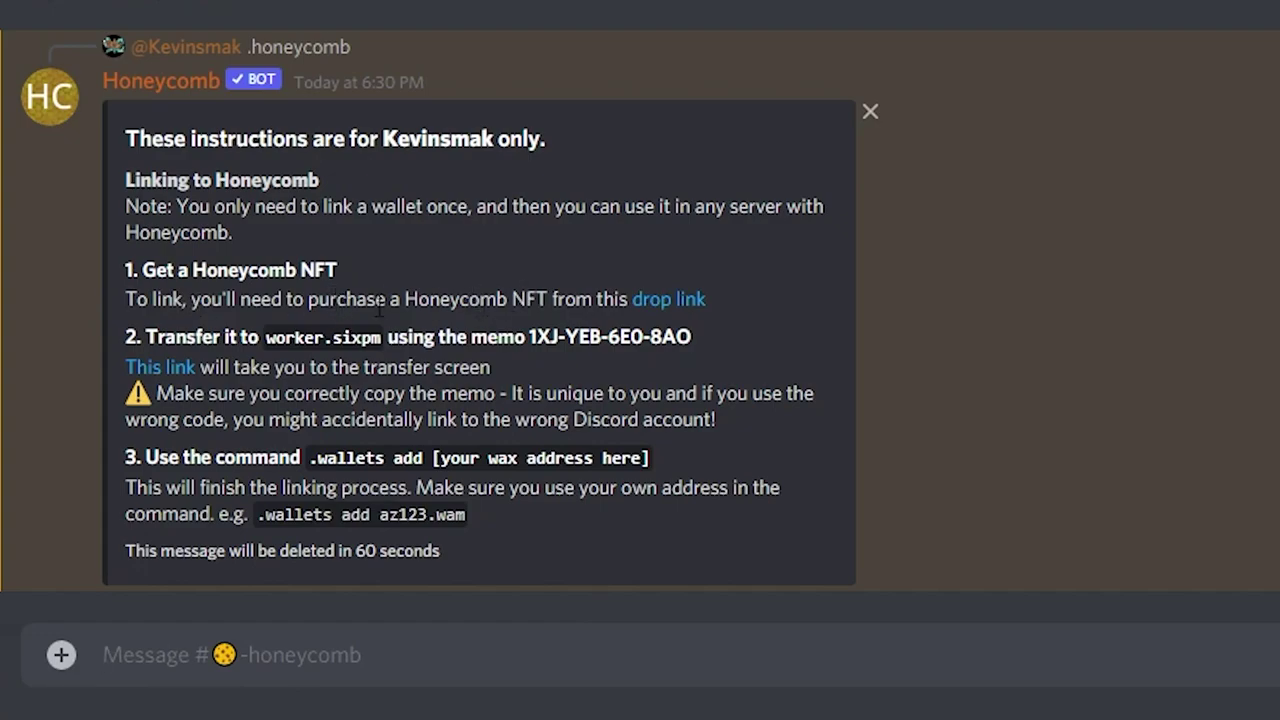
{"action": "left_click", "coordinate": [686, 303]}
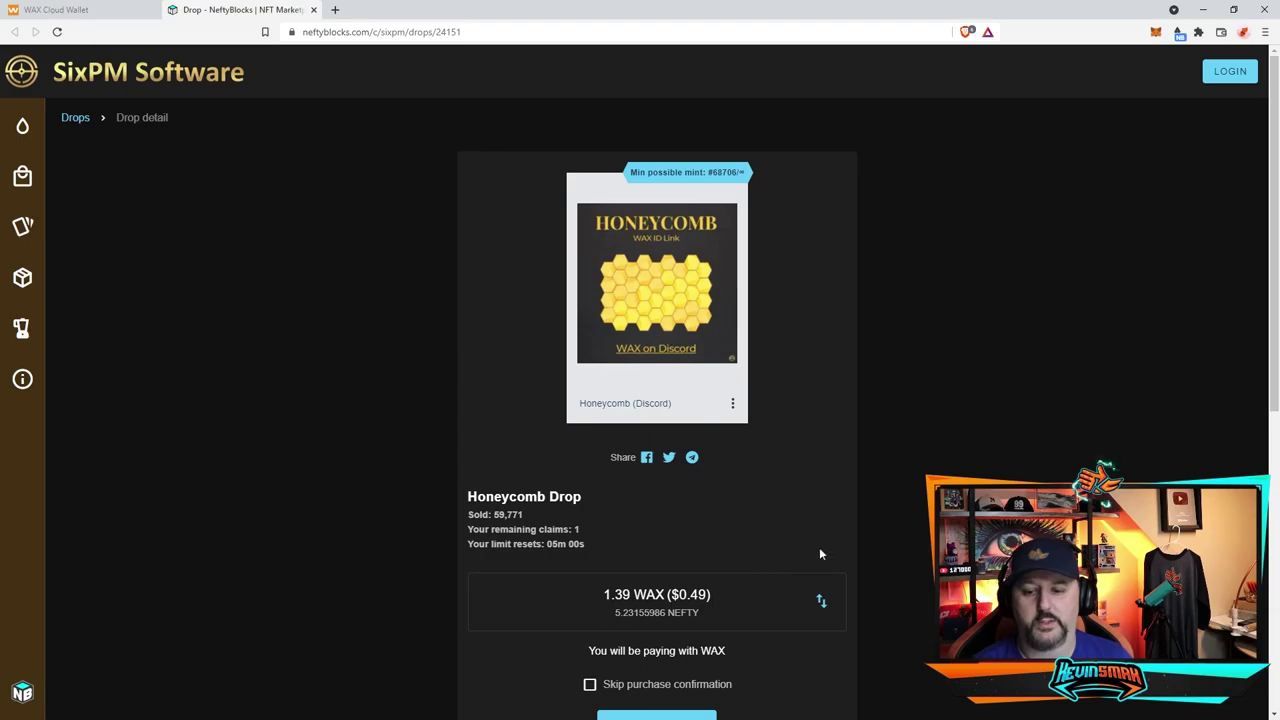
Step: Log in to NeftyBlocks with WAX Cloud Wallet, enabling automatic login and approving
{"action": "scroll", "coordinate": [851, 539], "scroll_direction": "down", "scroll_amount": 1}
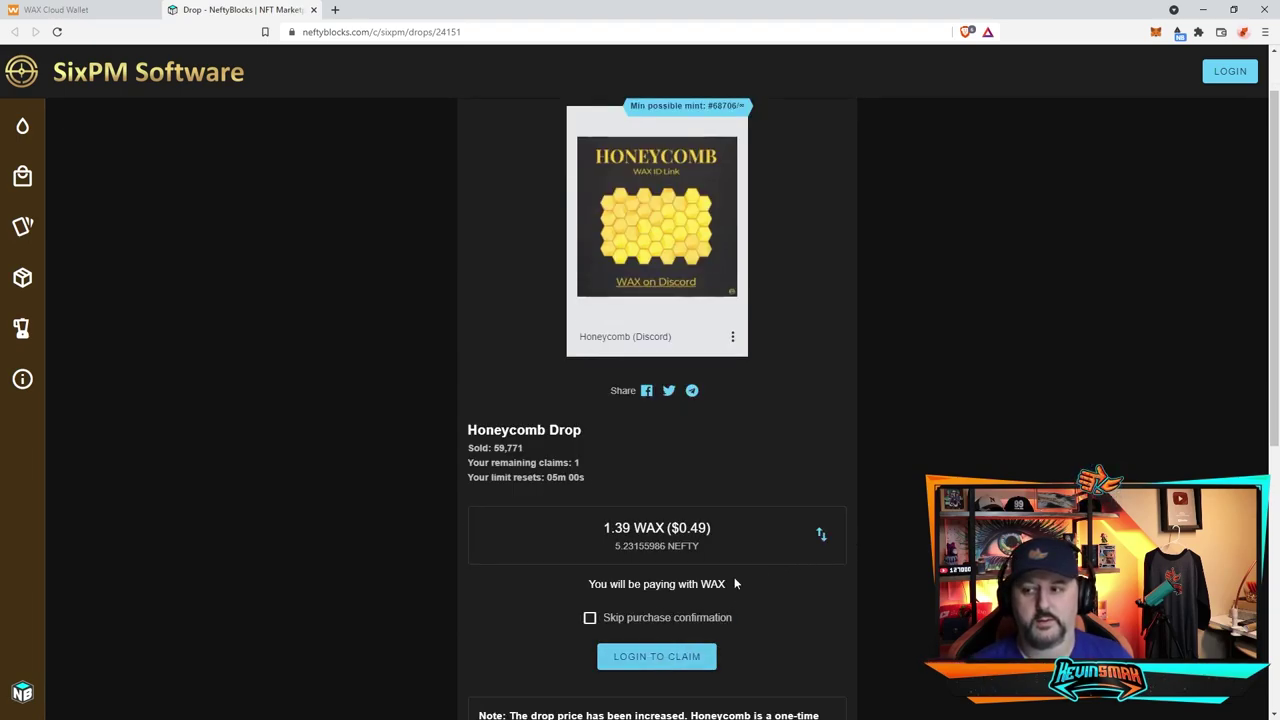
{"action": "left_click", "coordinate": [1230, 72]}
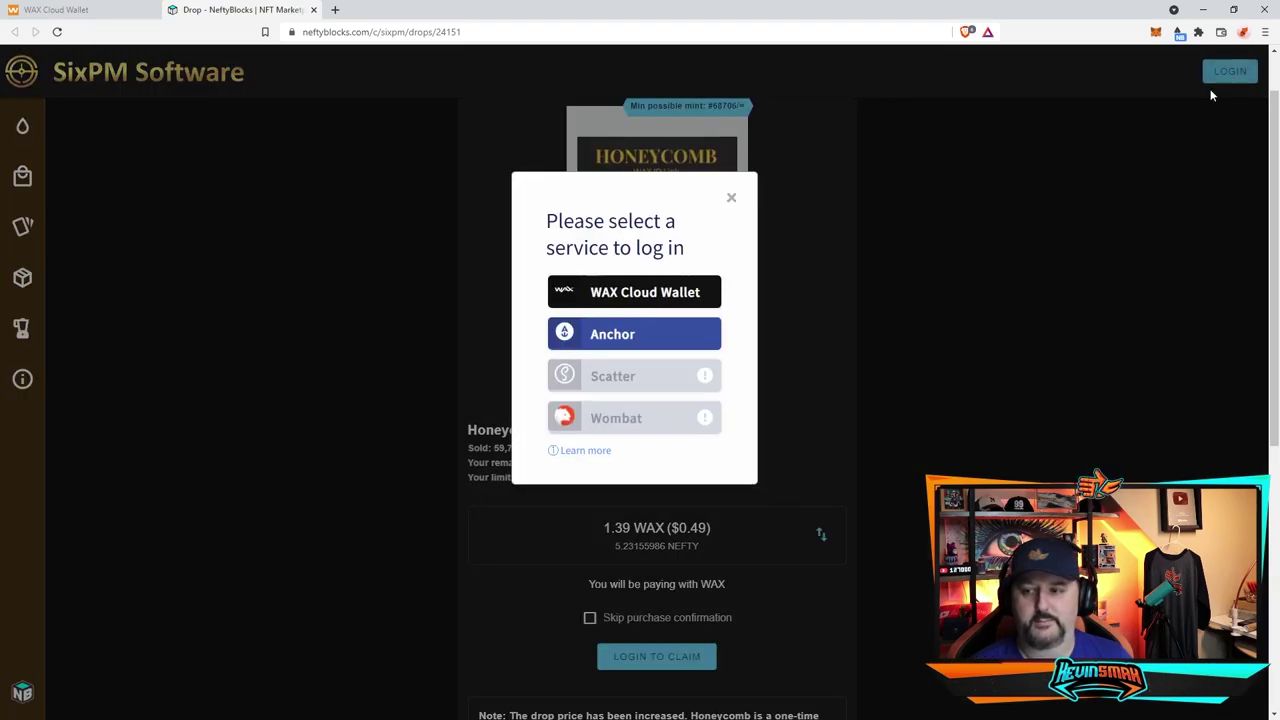
{"action": "left_click", "coordinate": [695, 298]}
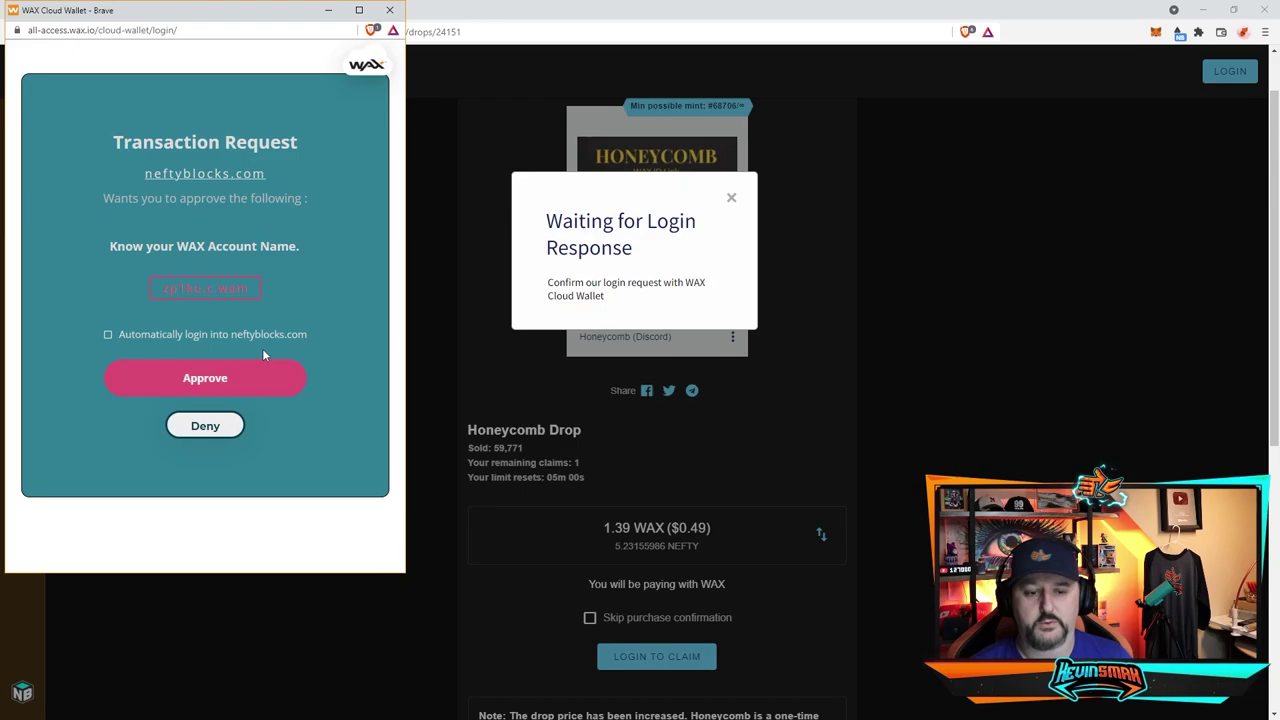
{"action": "left_click", "coordinate": [208, 336]}
{"action": "left_click", "coordinate": [268, 376]}
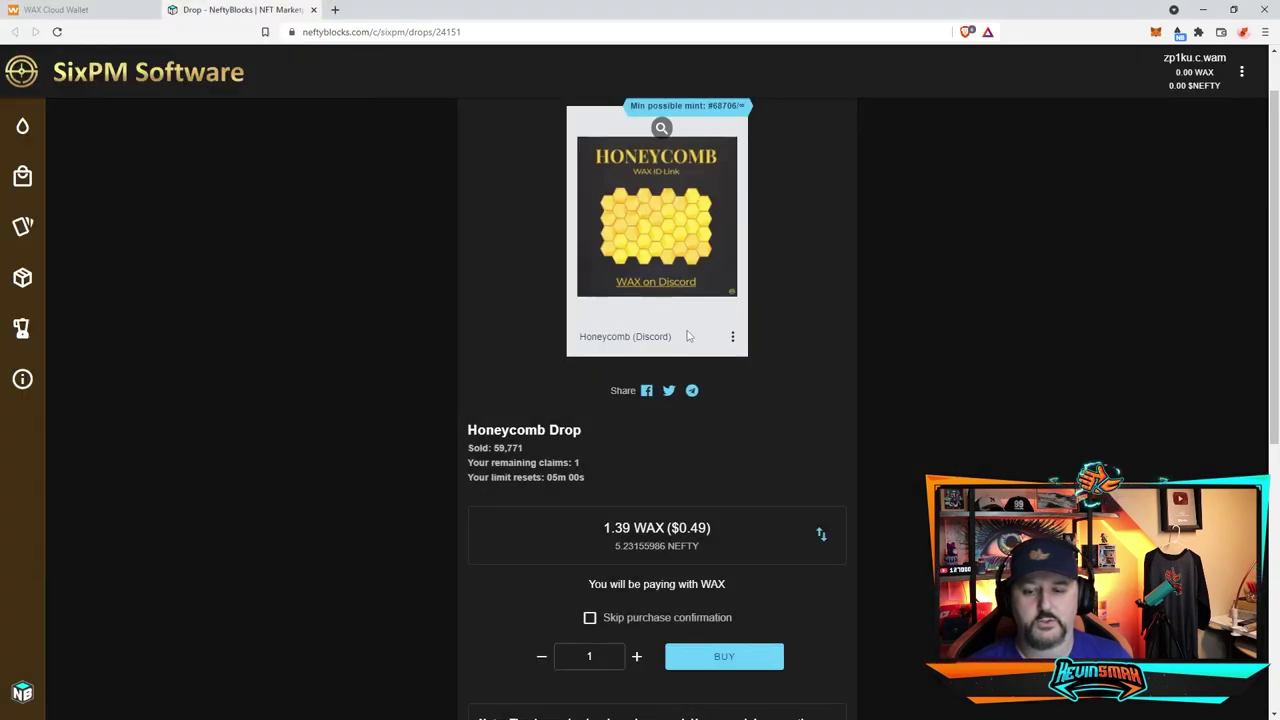
Step: Buy one Honeycomb NFT from the drop and approve the transaction
{"action": "left_click", "coordinate": [728, 660]}
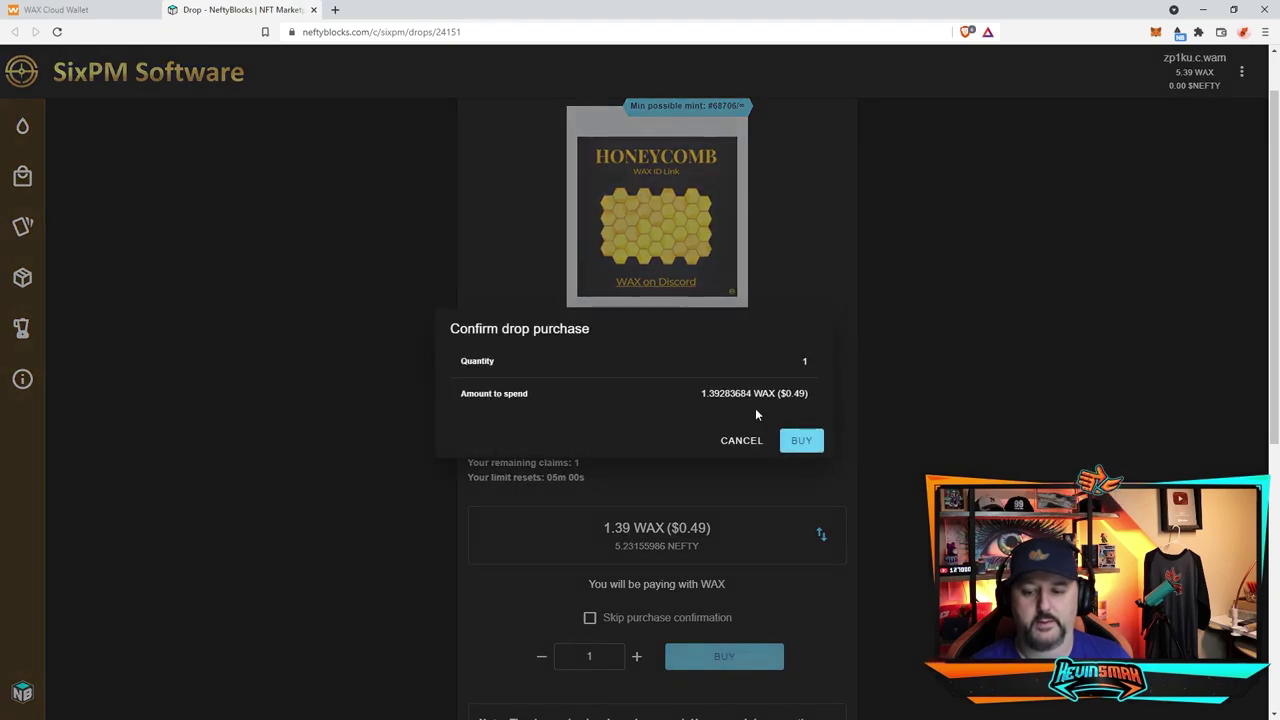
{"action": "left_click", "coordinate": [805, 447]}
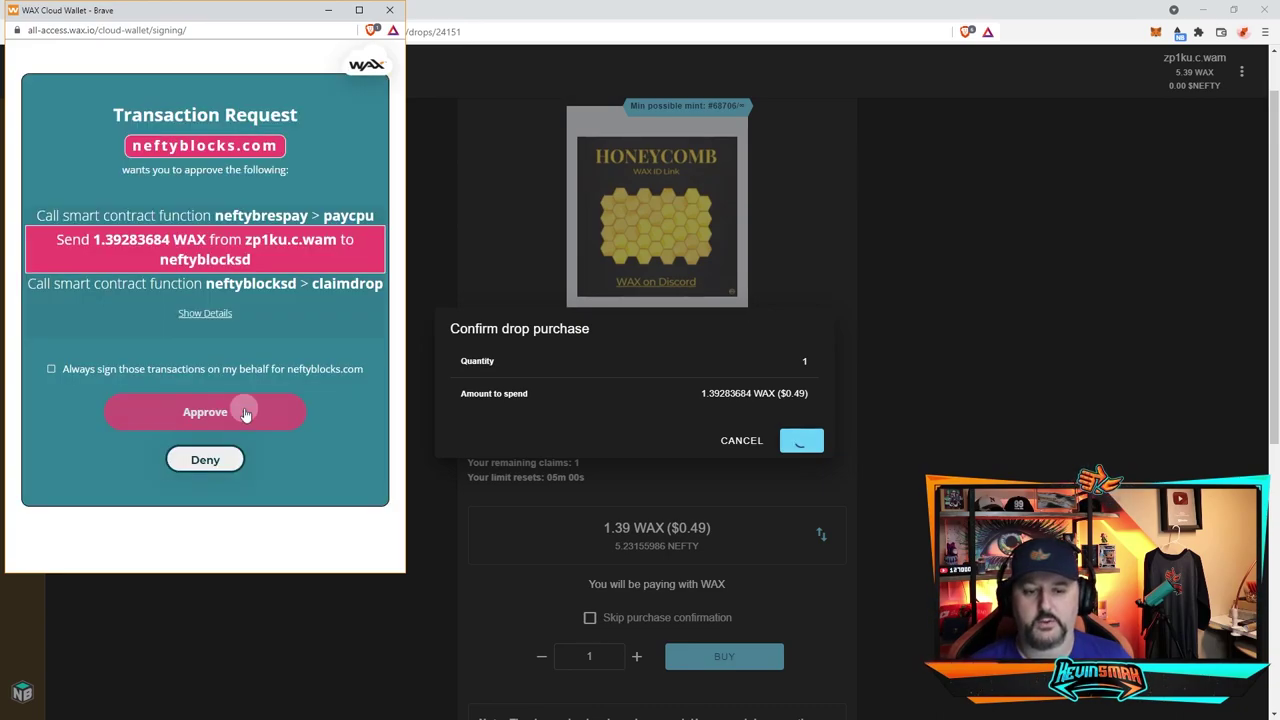
{"action": "left_click", "coordinate": [243, 410]}
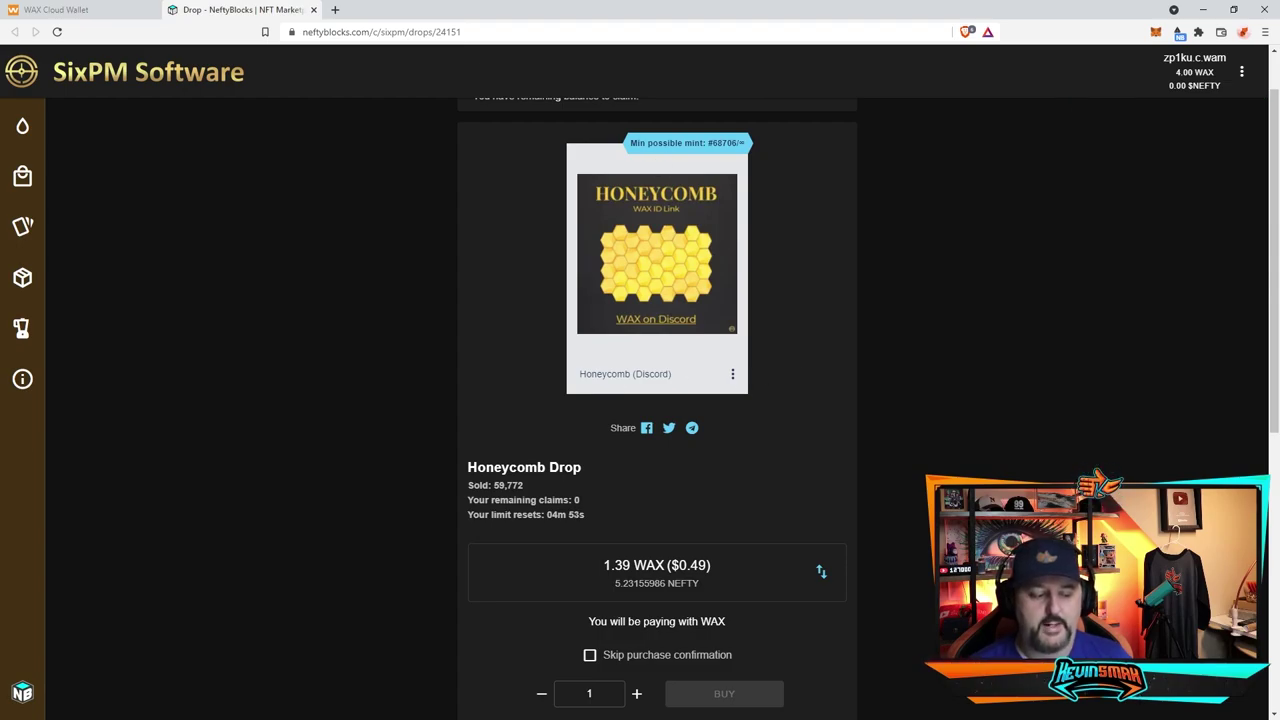
Step: Back in Discord, copy the earlier '.honeycomb' message and resend it
{"action": "key", "text": "alt+Tab"}
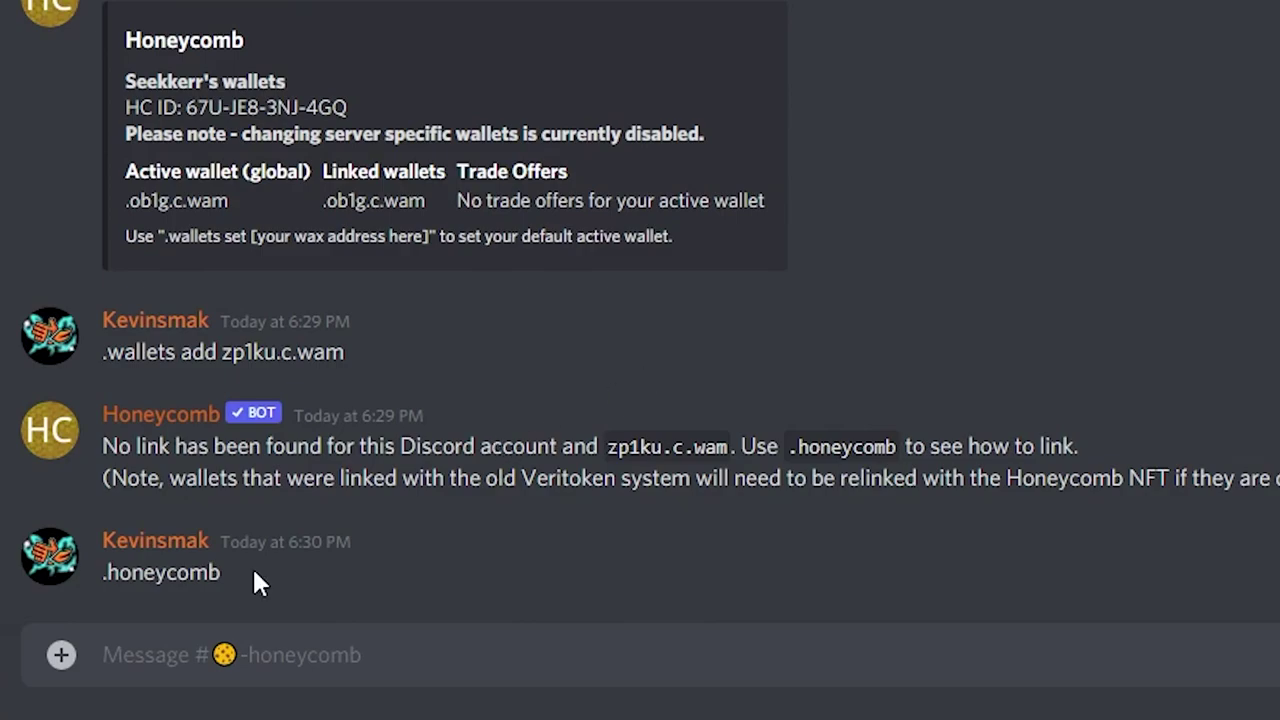
{"action": "left_click_drag", "start_coordinate": [254, 580], "coordinate": [105, 592]}
{"action": "key", "text": "ctrl+c"}
{"action": "left_click", "coordinate": [640, 600]}
{"action": "key", "text": "ctrl+v"}
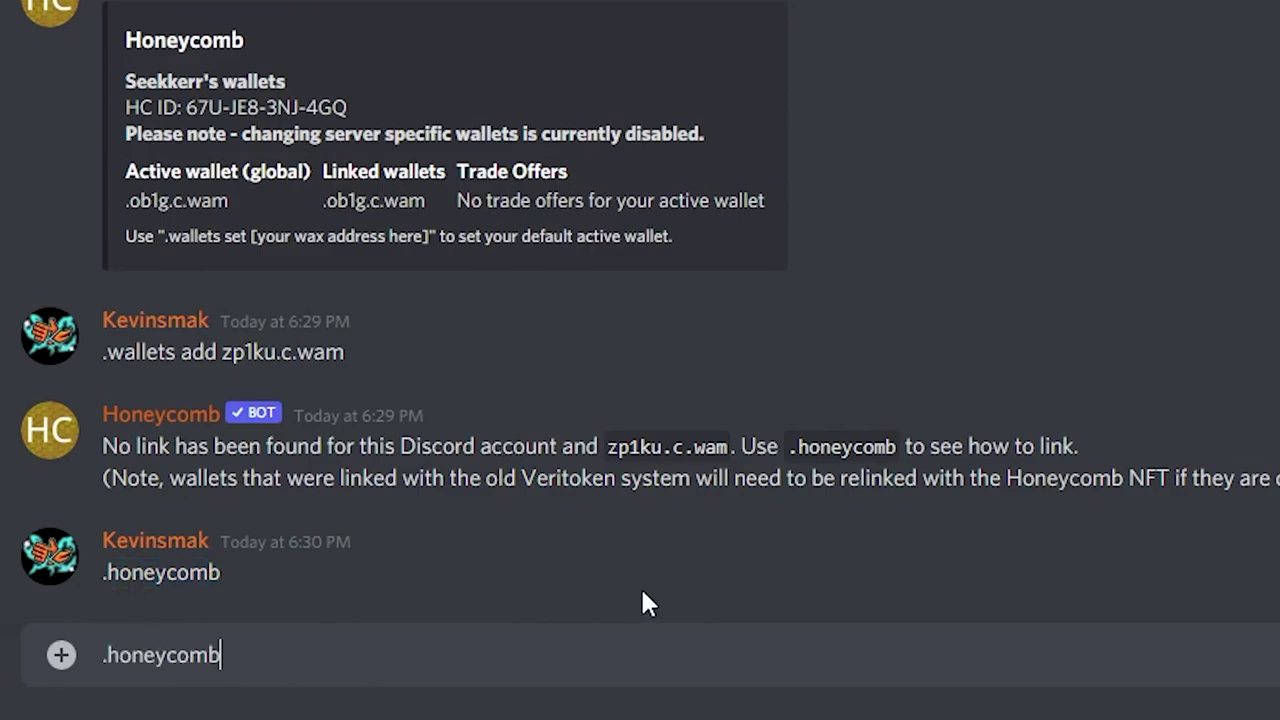
{"action": "key", "text": "Return"}
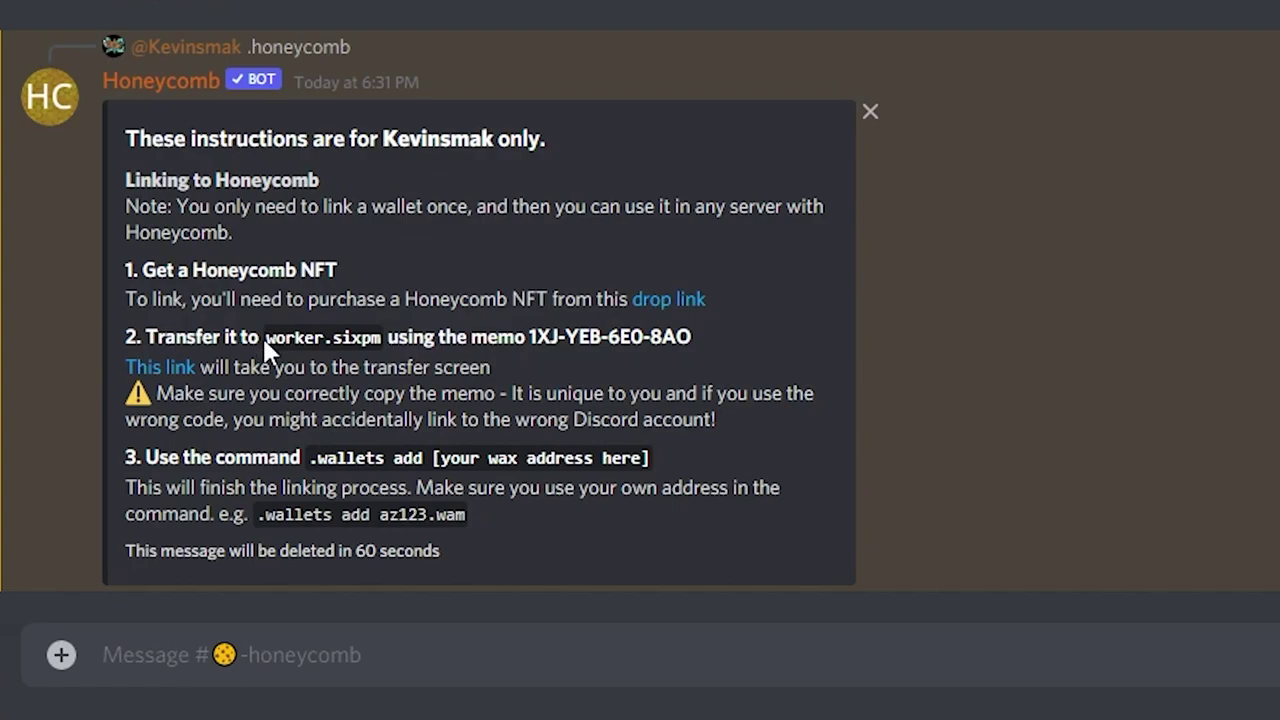
Step: Copy the transfer recipient account and the personal memo code from the bot's reply
{"action": "left_click_drag", "start_coordinate": [267, 338], "coordinate": [386, 339]}
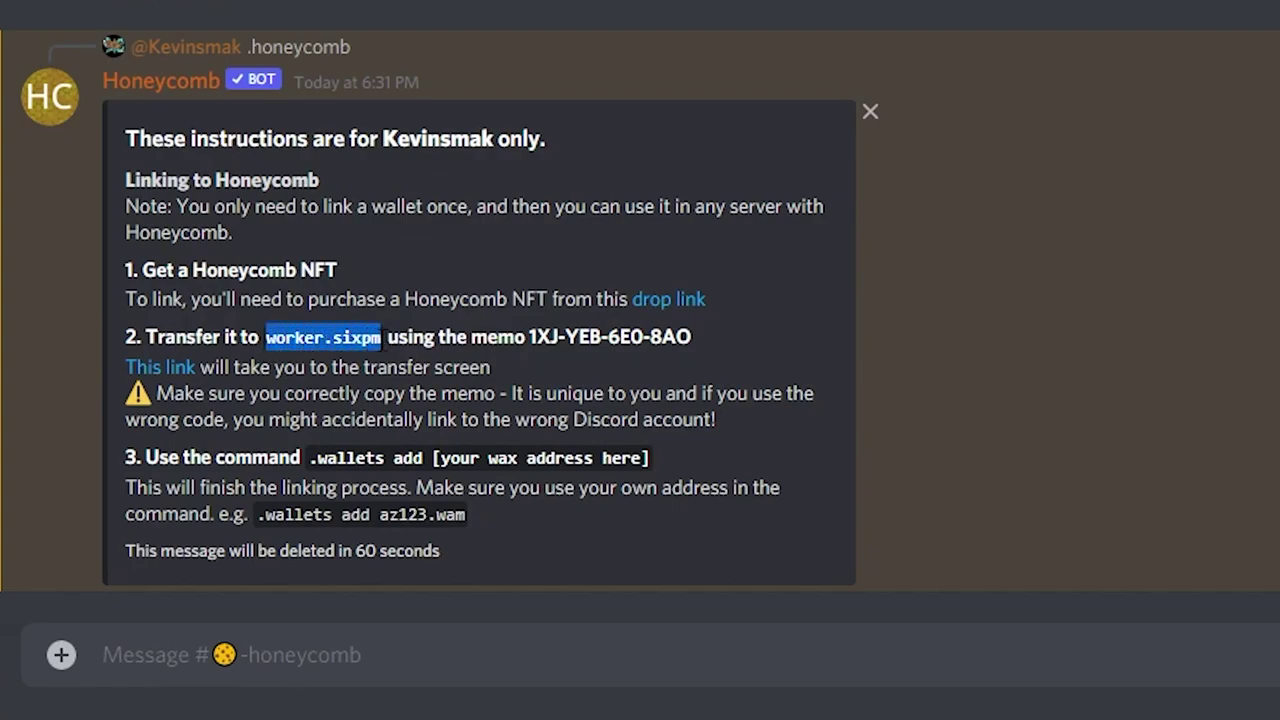
{"action": "key", "text": "alt+Tab"}
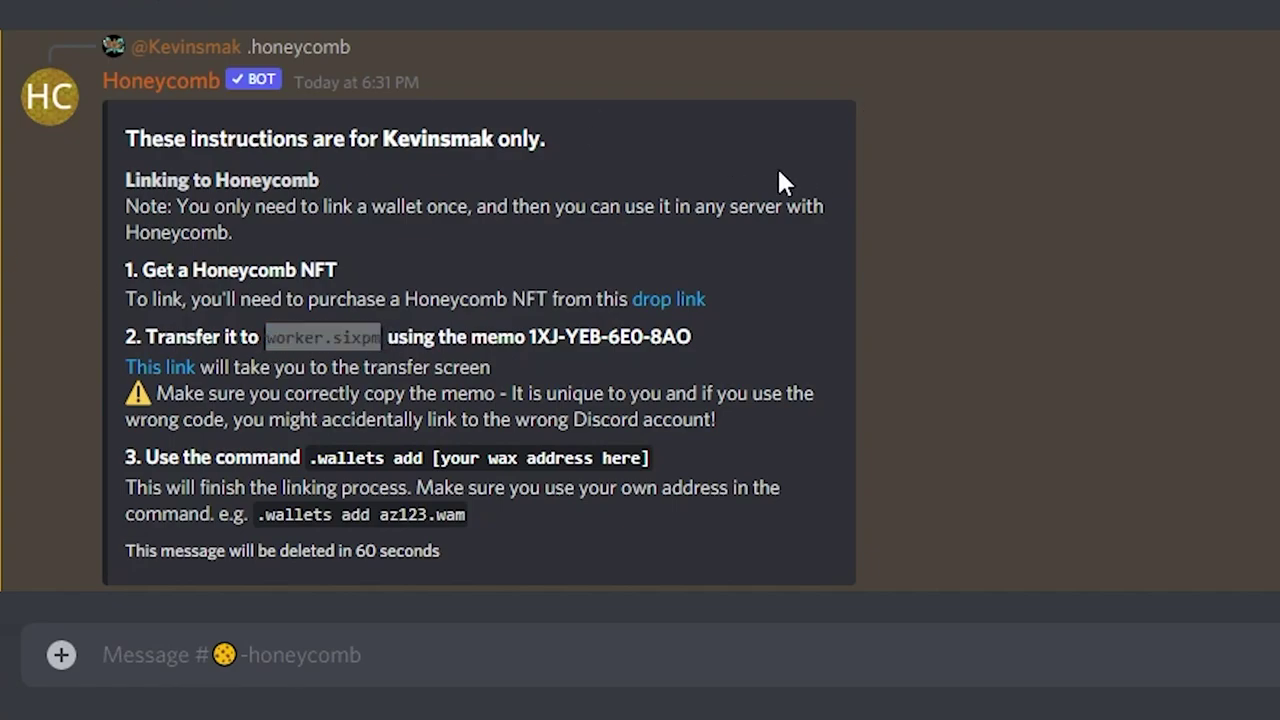
{"action": "left_click_drag", "start_coordinate": [530, 338], "coordinate": [691, 338]}
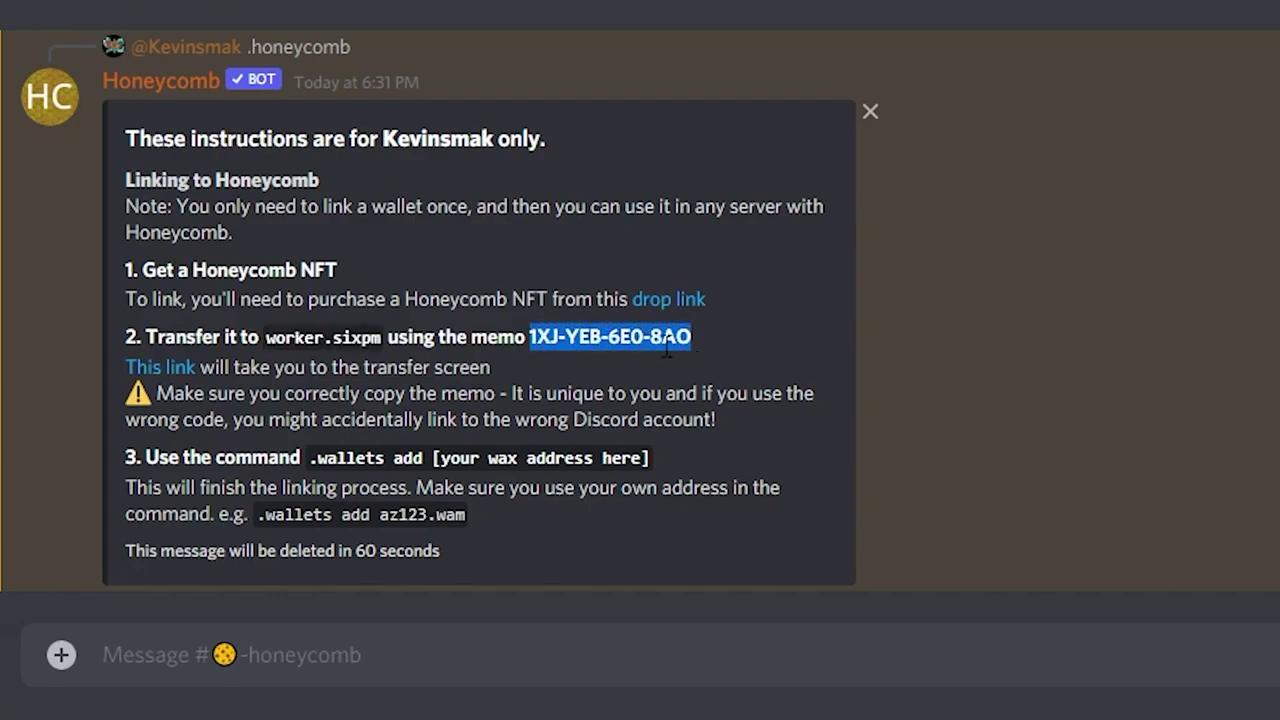
{"action": "key", "text": "alt+Tab"}
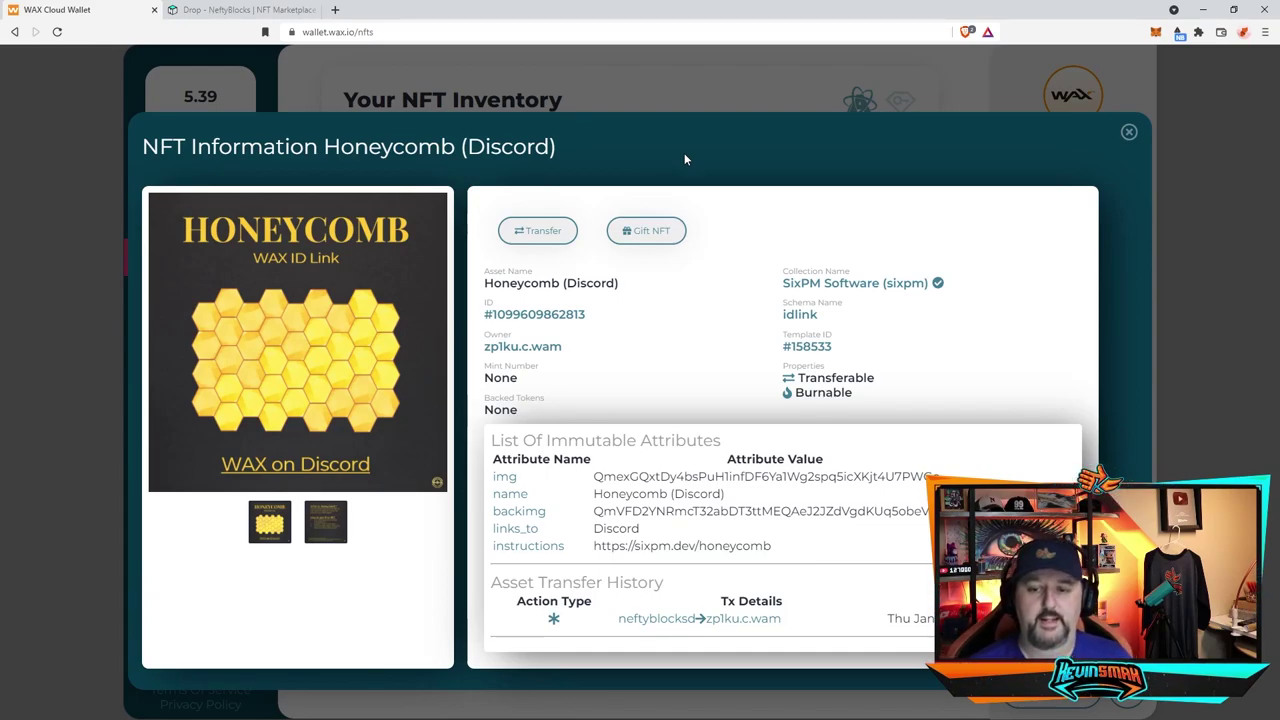
Step: Transfer the Honeycomb NFT to the pasted worker account with your Honeycomb ID memo, and approve
{"action": "left_click", "coordinate": [543, 231]}
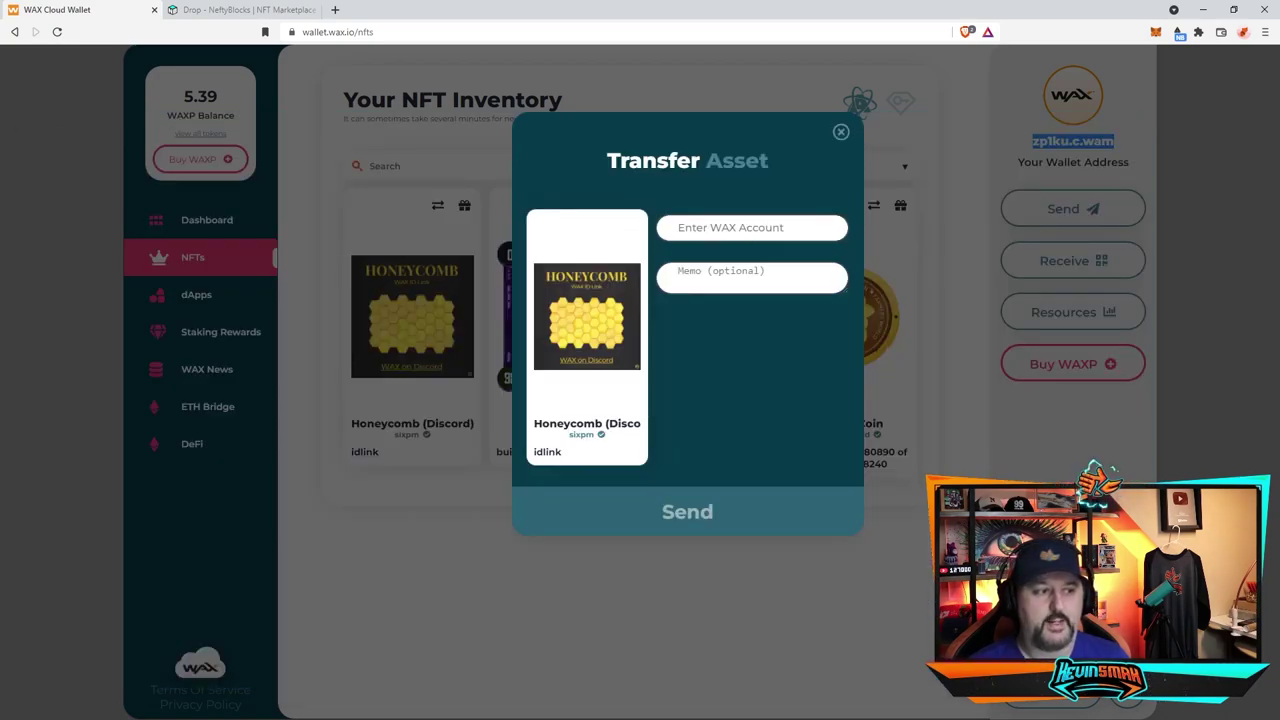
{"action": "key", "text": "alt+Tab"}
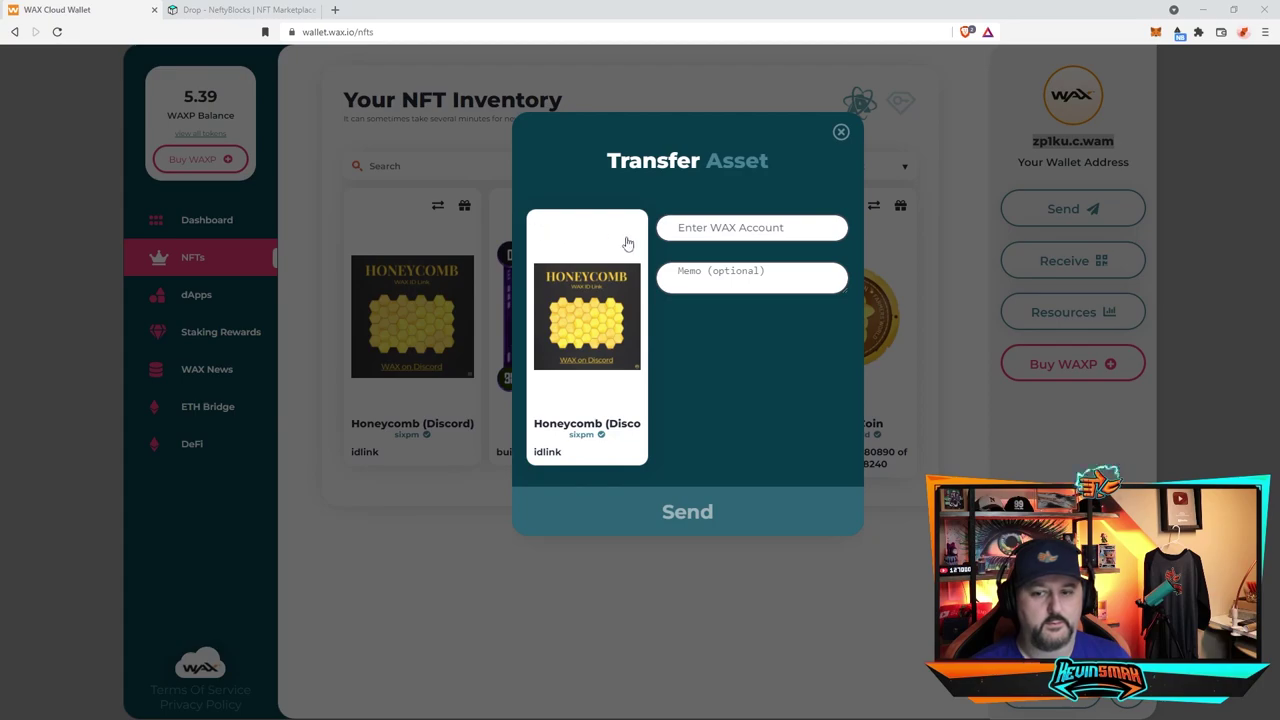
{"action": "key", "text": "alt+Tab"}
{"action": "key", "text": "ctrl+v"}
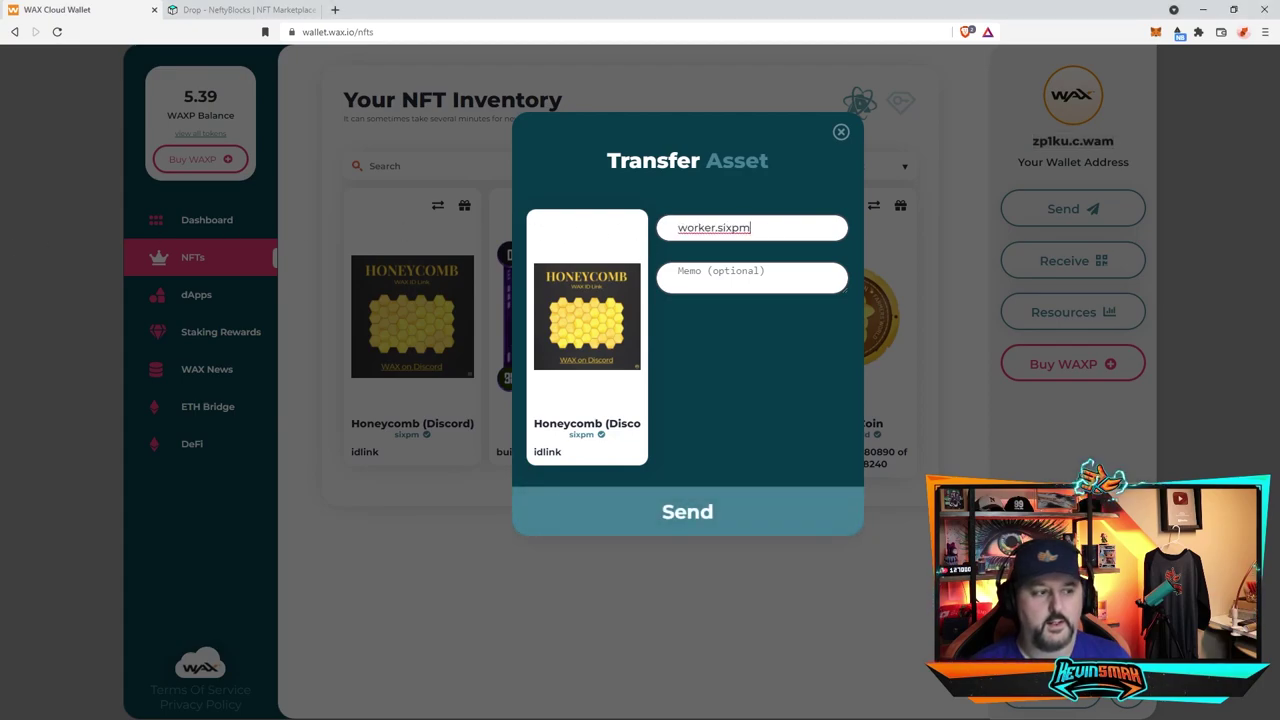
{"action": "left_click", "coordinate": [708, 287]}
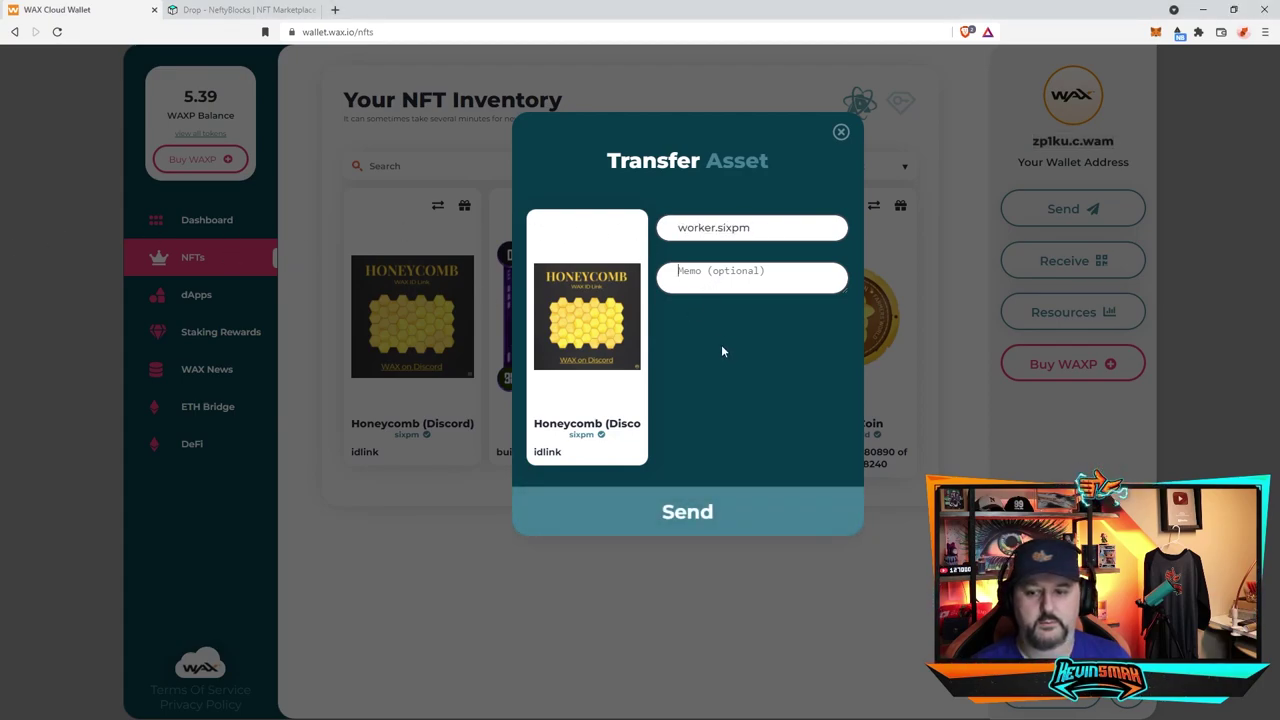
{"action": "key", "text": "ctrl+v"}
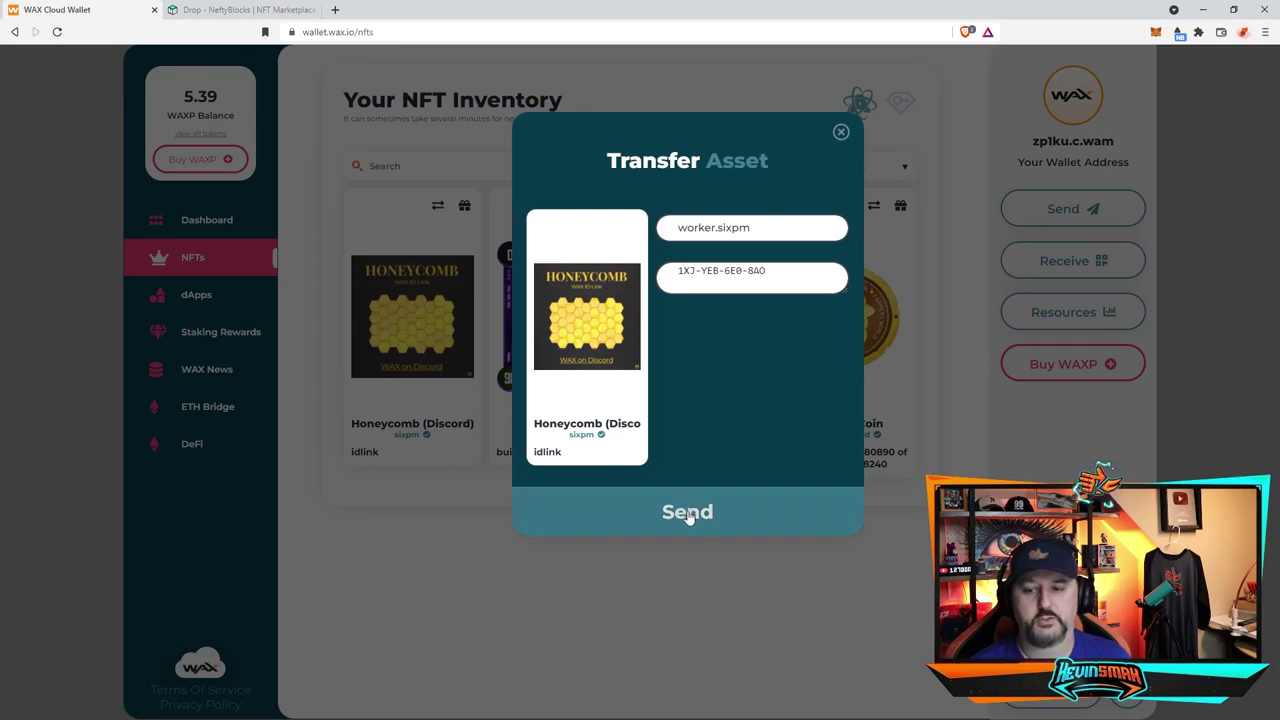
{"action": "left_click", "coordinate": [688, 512]}
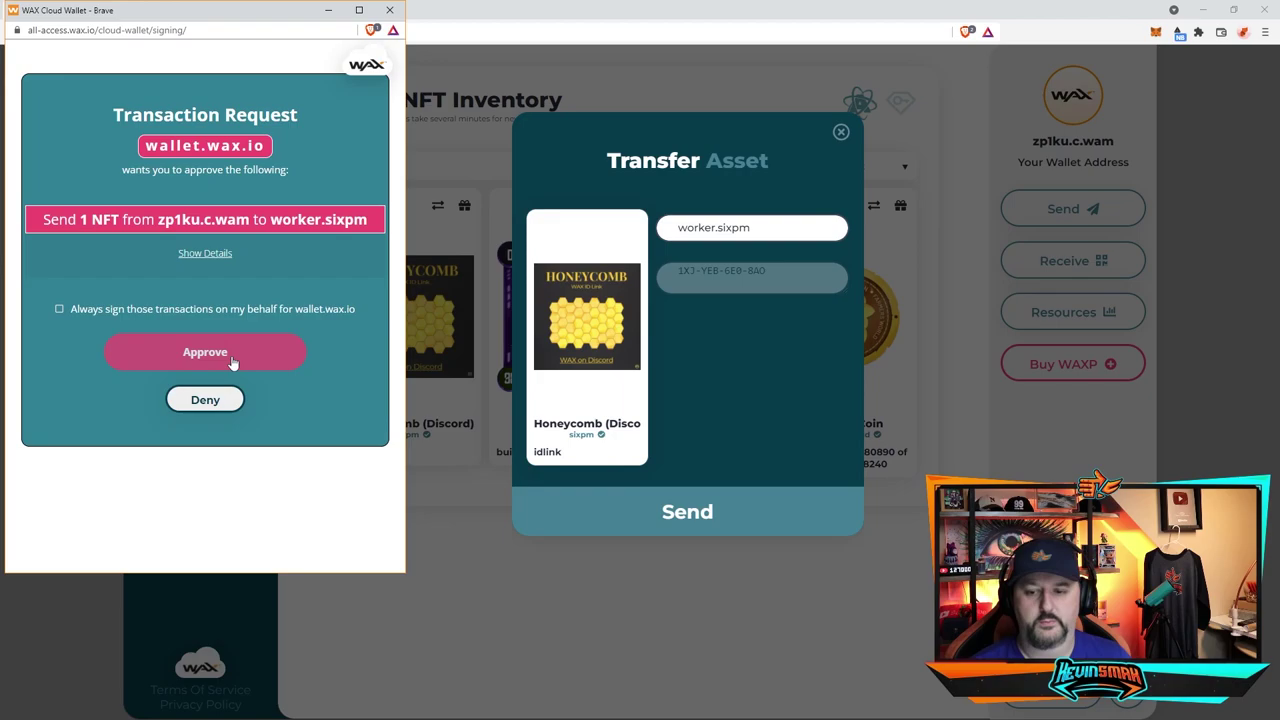
{"action": "left_click", "coordinate": [232, 362]}
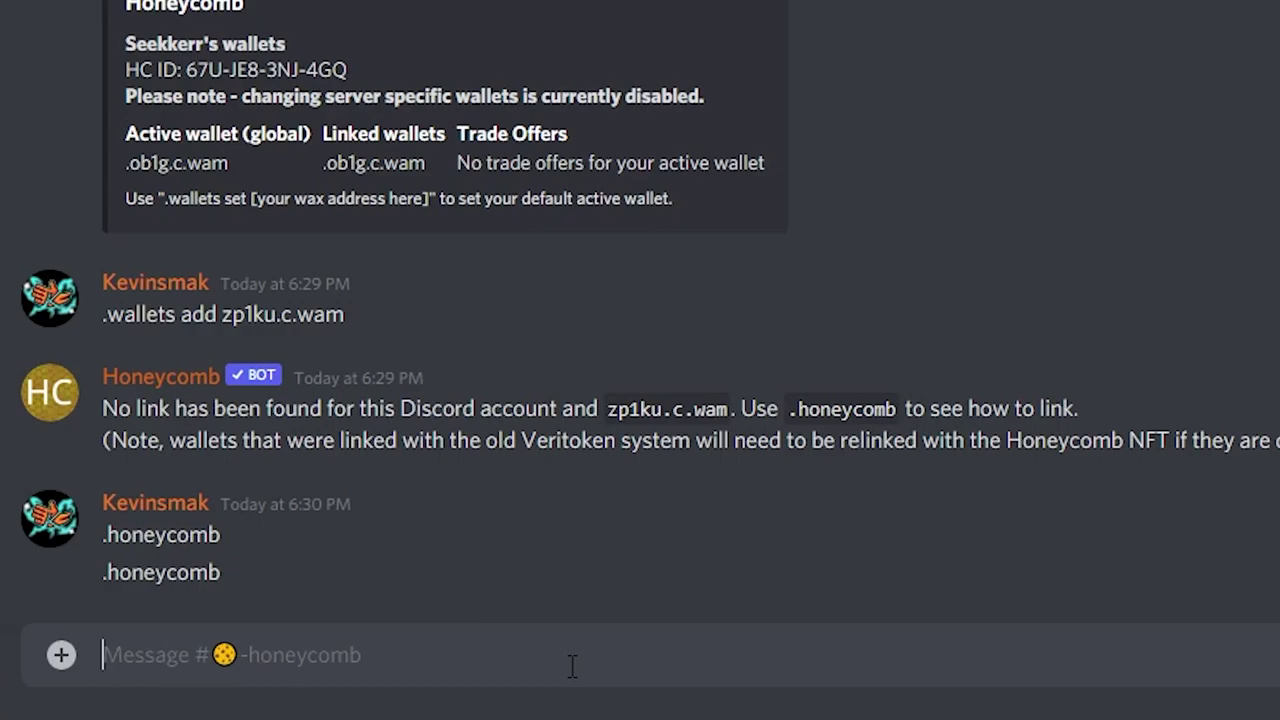
Step: Draft '.wallets add' with your WAX address in #honeycomb without sending, then return to the wallet
{"action": "type", "text": ".wallets"}
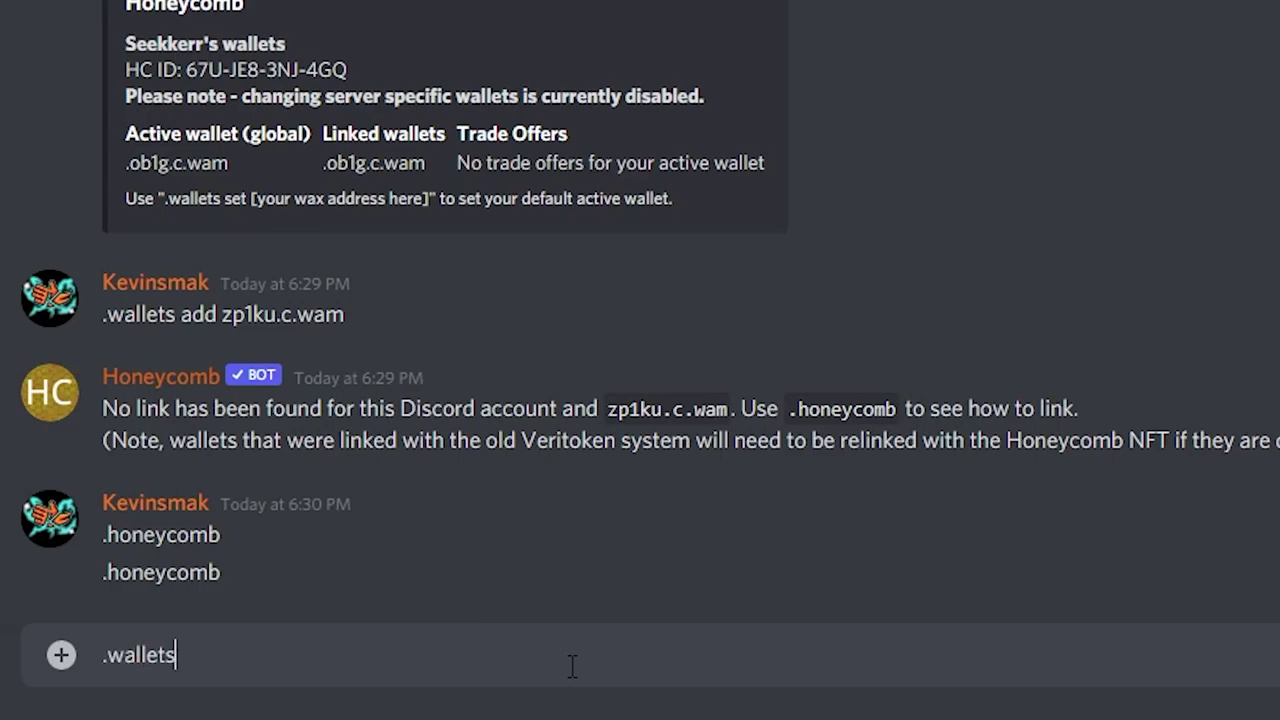
{"action": "type", "text": " add z"}
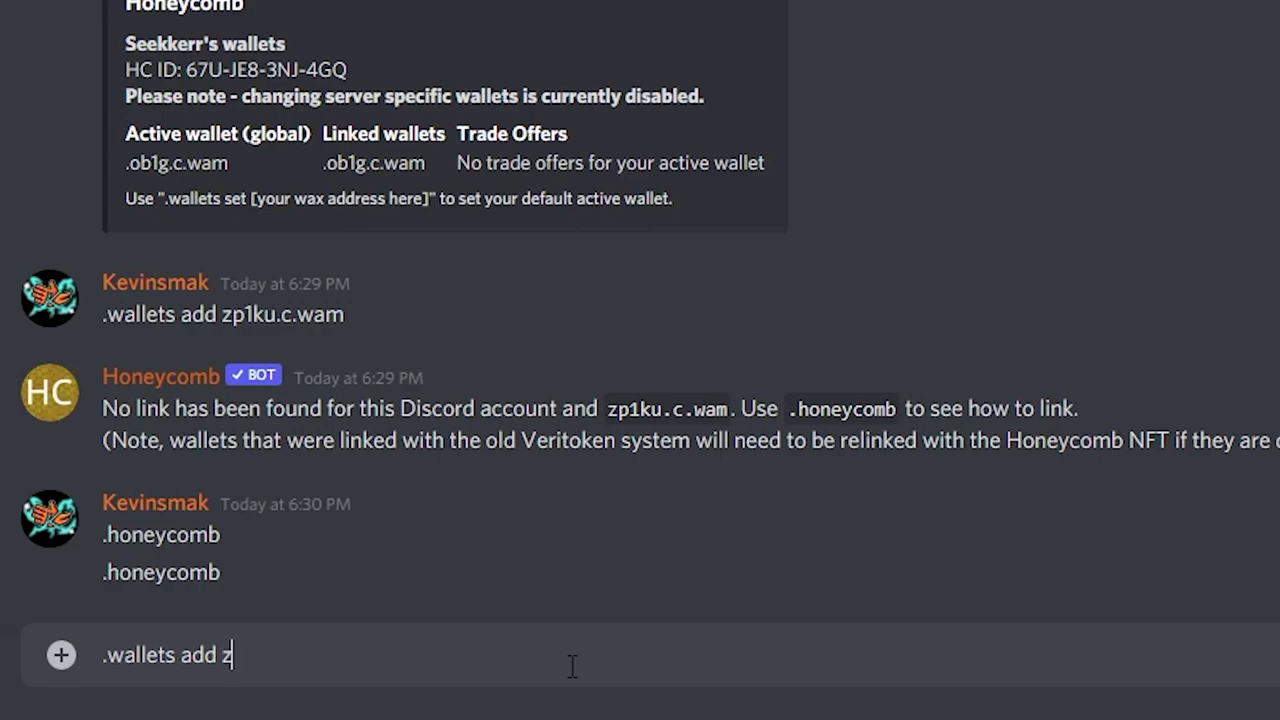
{"action": "type", "text": "p1ku.c.wam"}
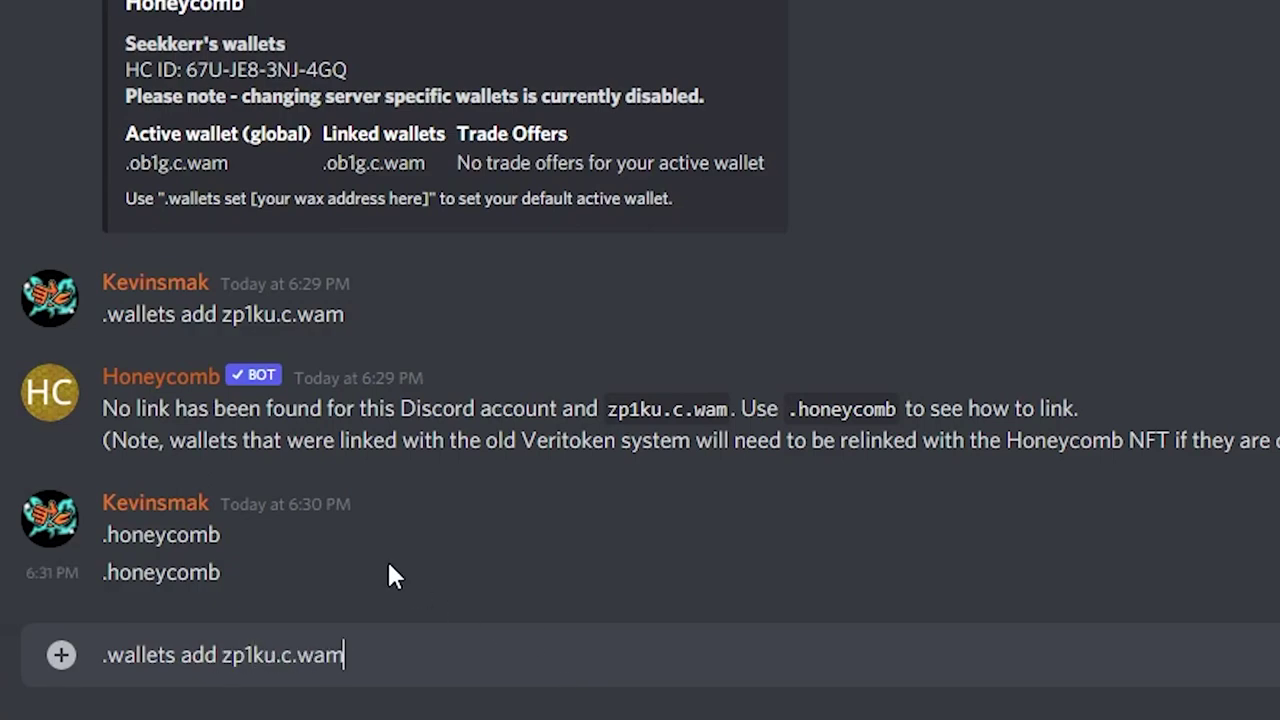
{"action": "key", "text": "alt+Tab"}
{"action": "key", "text": "alt+Tab"}
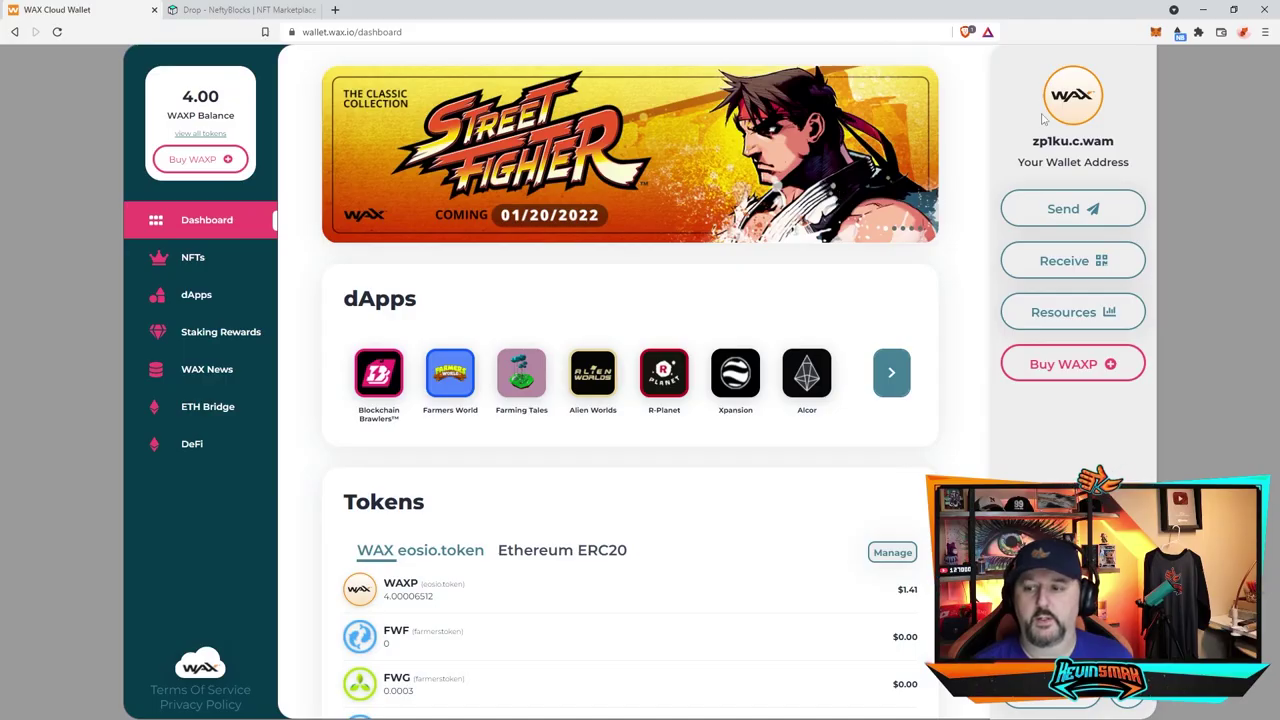
{"action": "left_click_drag", "start_coordinate": [1028, 147], "coordinate": [1116, 142]}
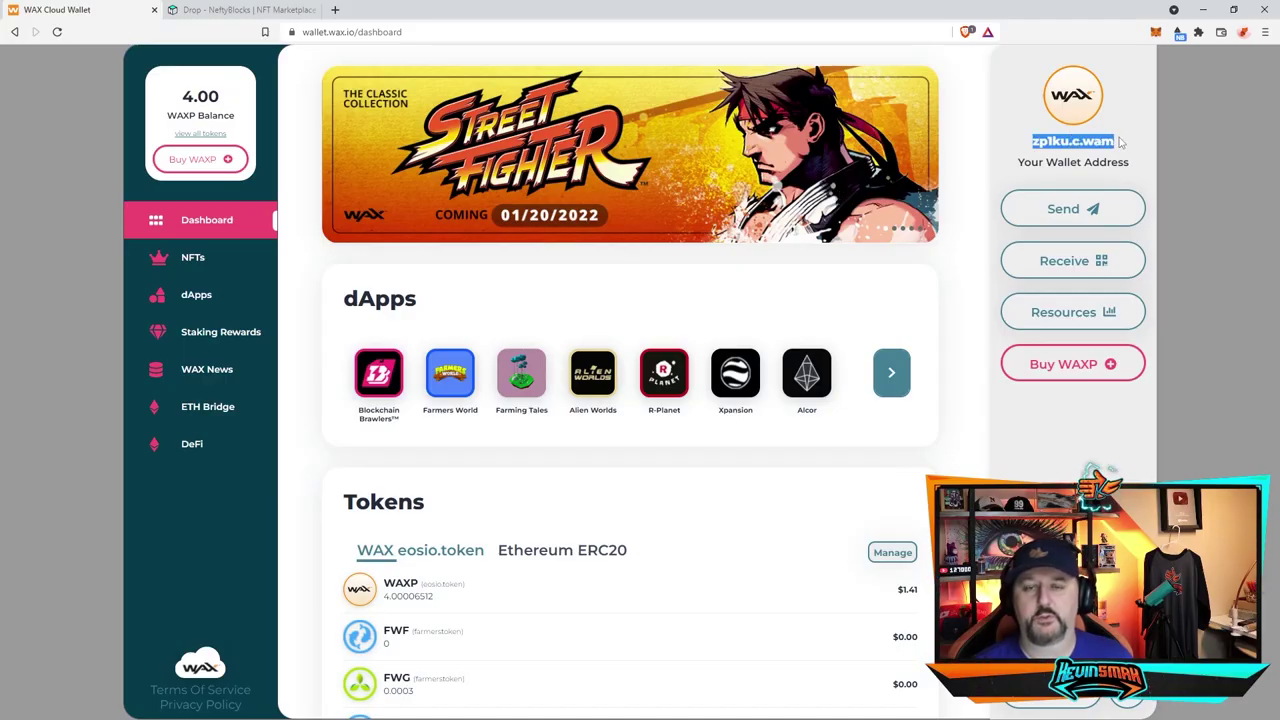
{"action": "left_click", "coordinate": [1070, 158]}
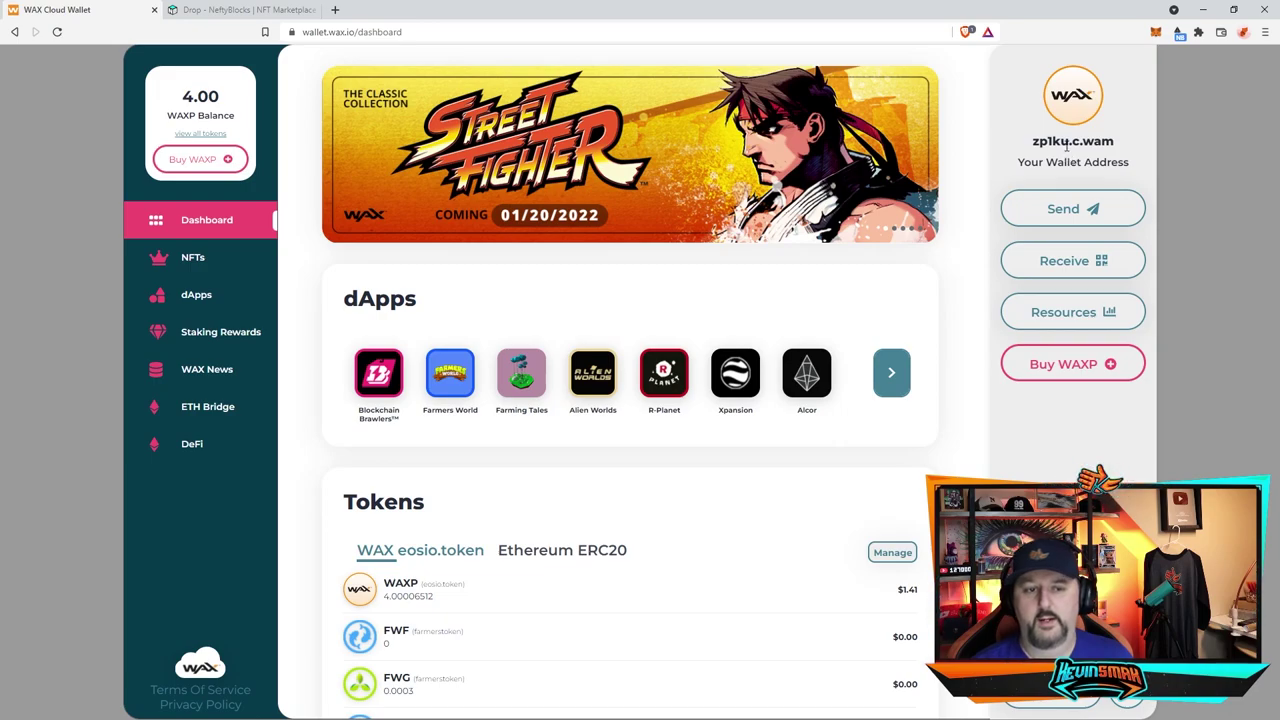
{"action": "mouse_move", "coordinate": [167, 100]}
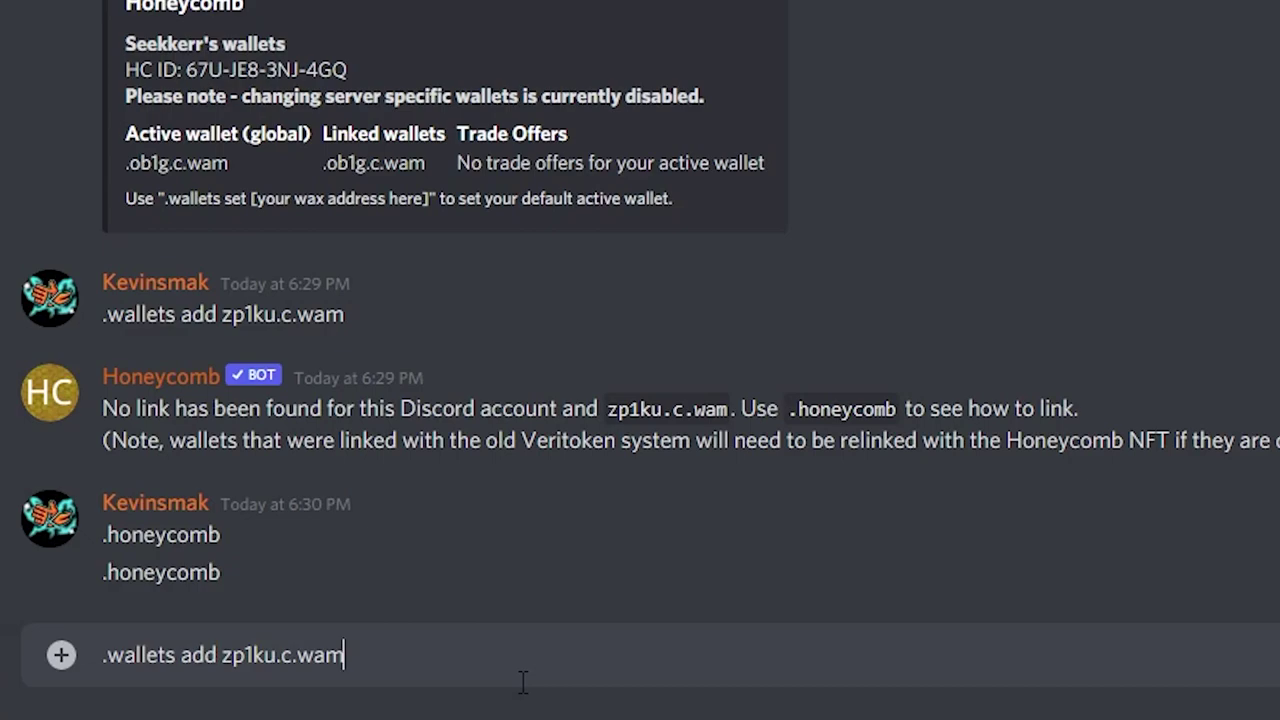
Step: Send the drafted '.wallets add', then '.wallets', and check both wallets appear as linked
{"action": "key", "text": "Return"}
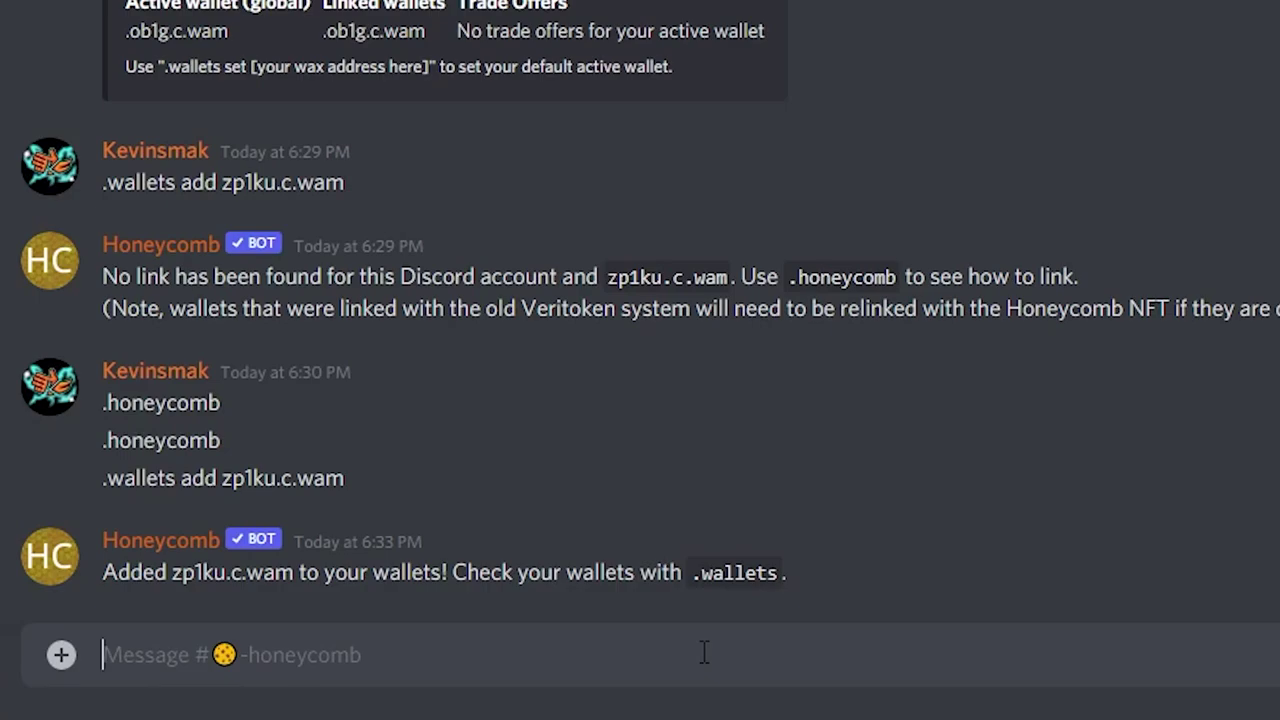
{"action": "type", "text": ".wallets"}
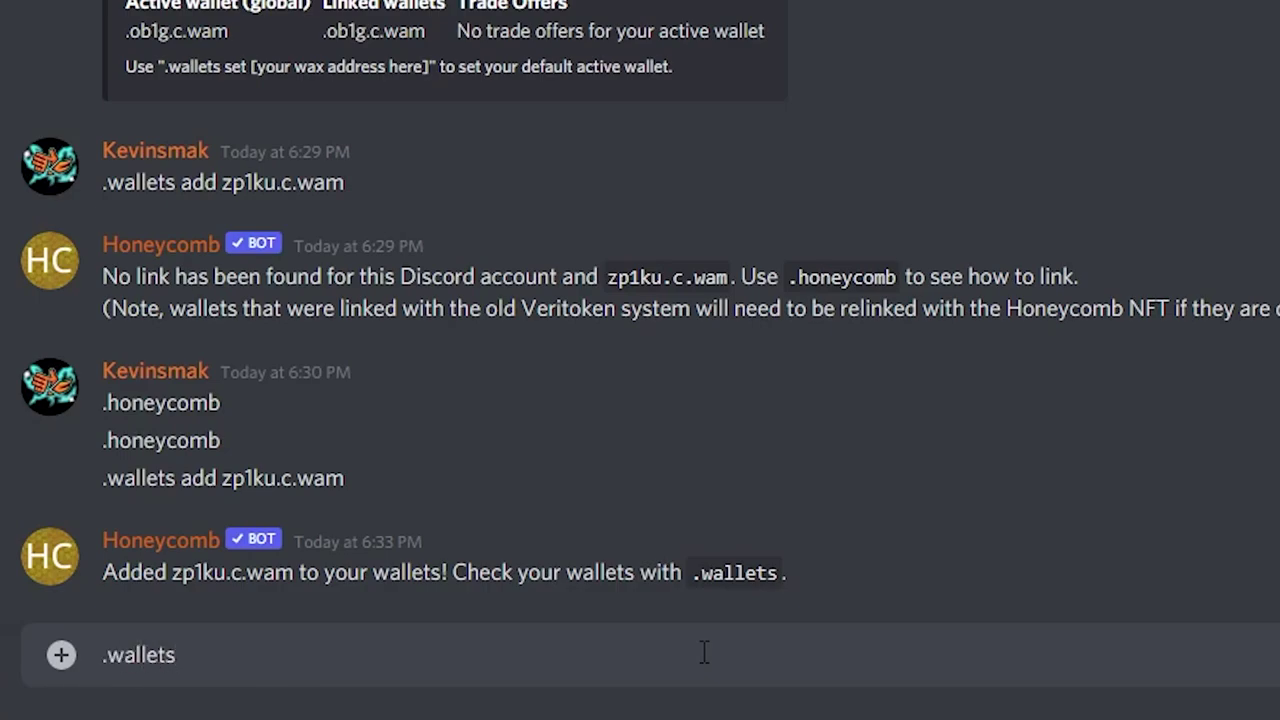
{"action": "key", "text": "Return"}
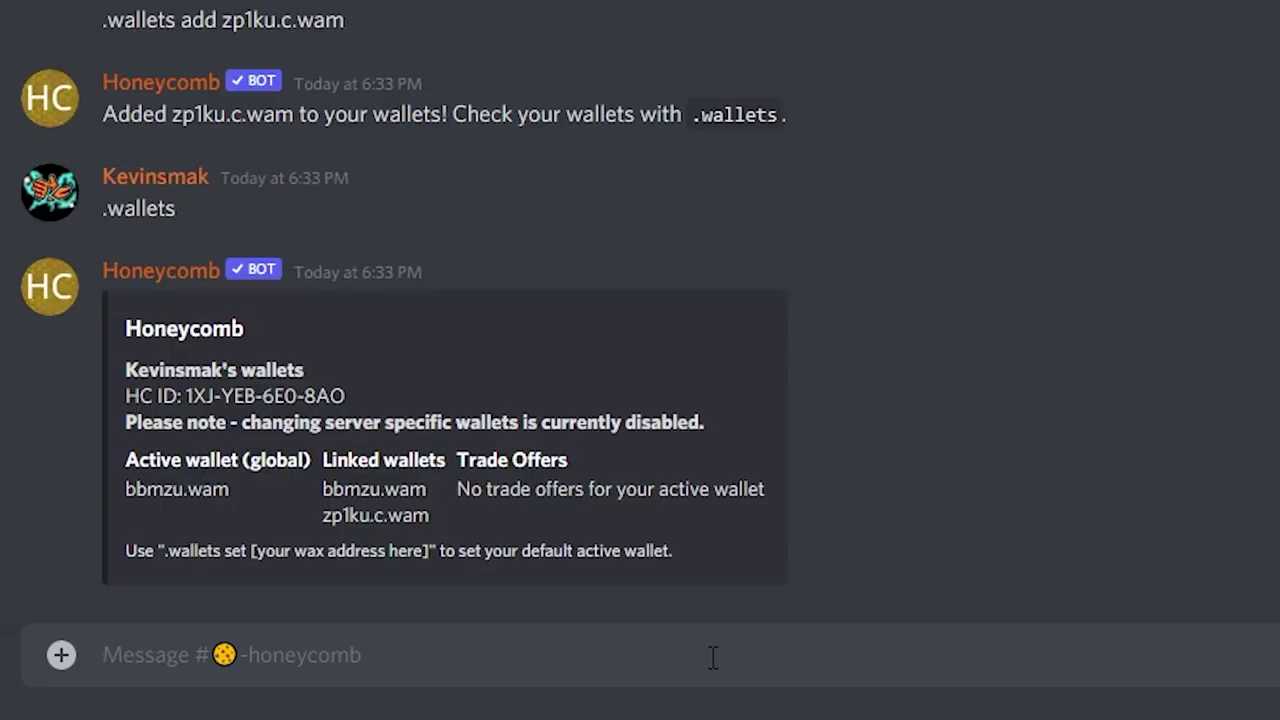
{"action": "left_click_drag", "start_coordinate": [320, 486], "coordinate": [353, 487]}
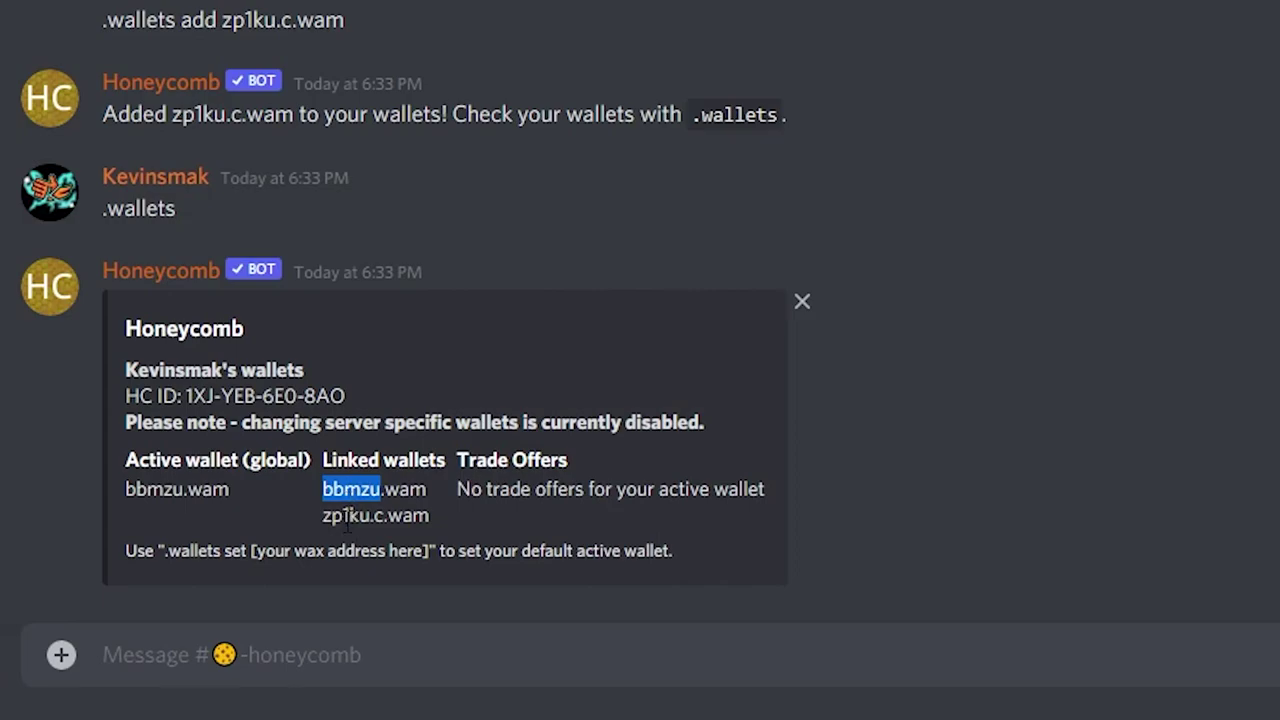
{"action": "double_click", "coordinate": [346, 515]}
{"action": "left_click", "coordinate": [337, 548]}
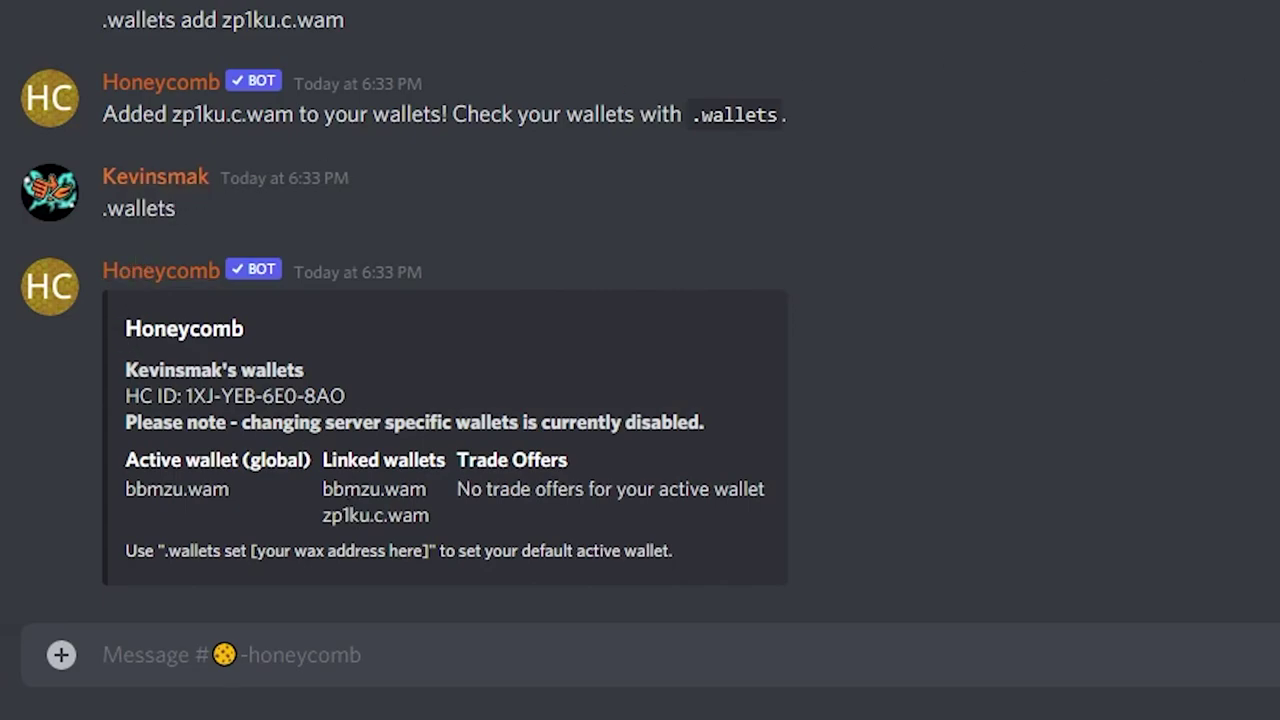
{"action": "left_click", "coordinate": [1172, 114]}
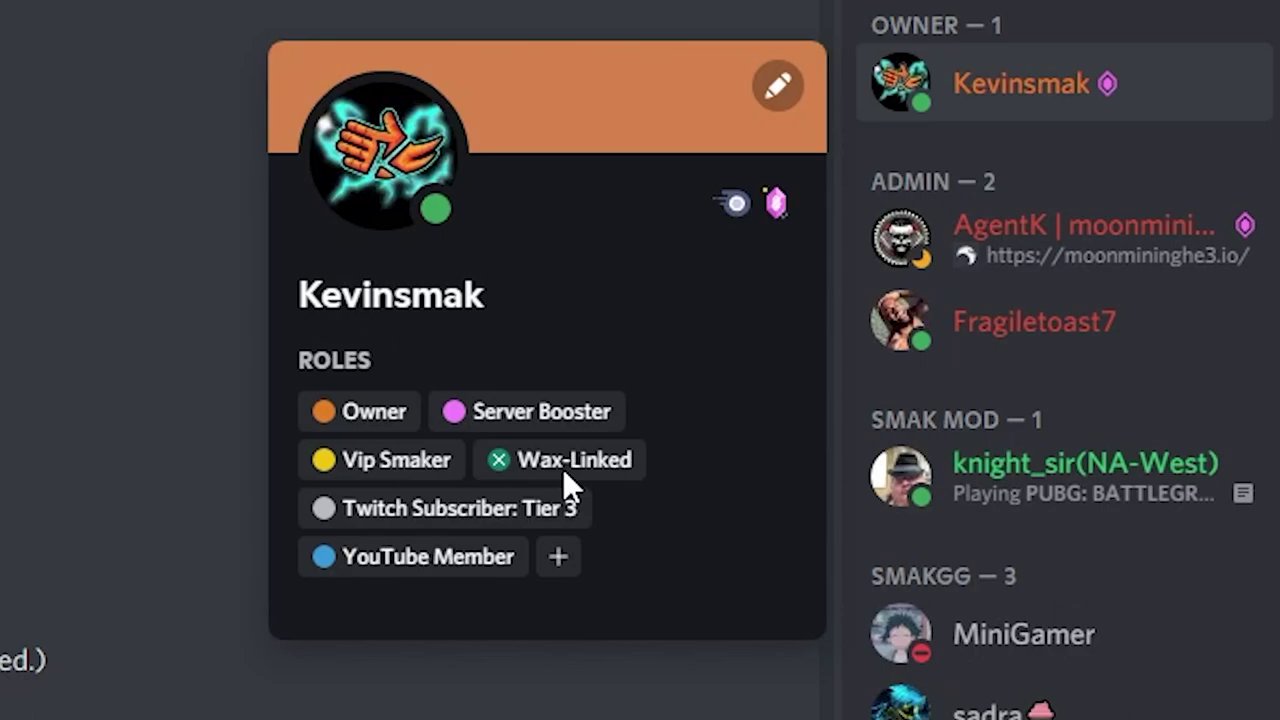
{"action": "key", "text": "Escape"}
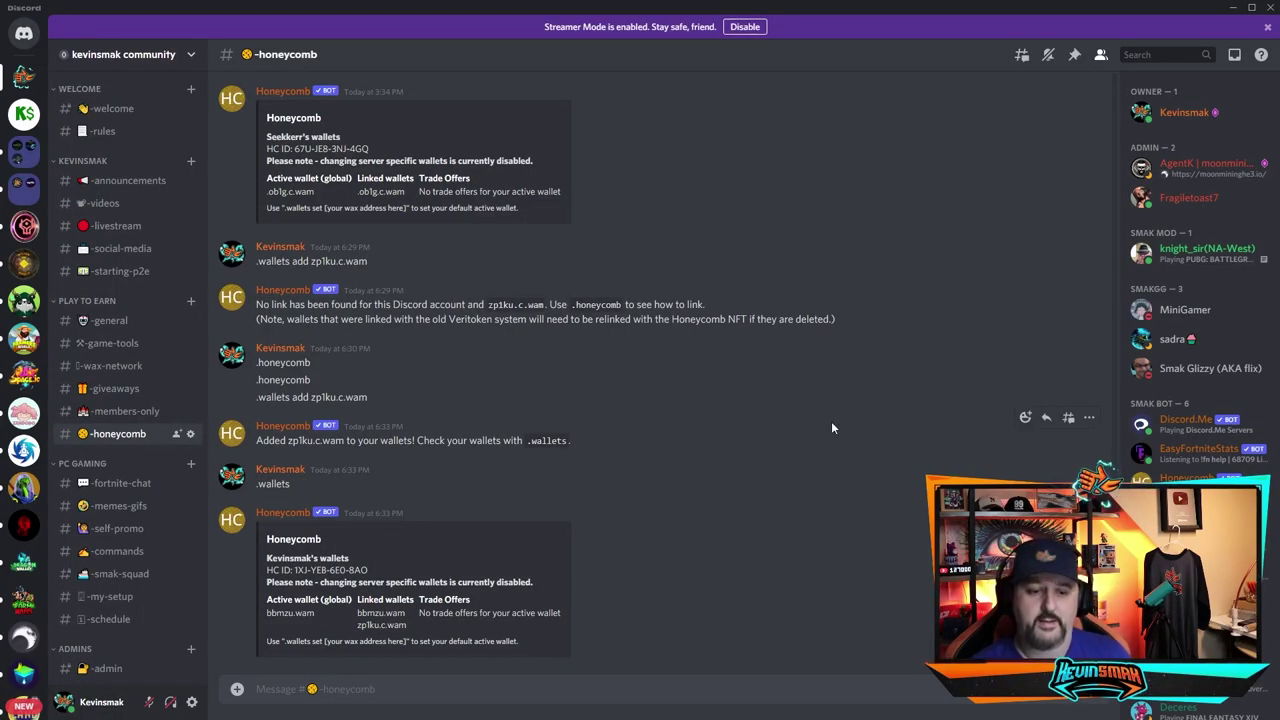
Step: React with tada to the Random WAX Gaming NFT giveaway in #giveaways and view Invite Tracker's confirmation
{"action": "left_click", "coordinate": [109, 392]}
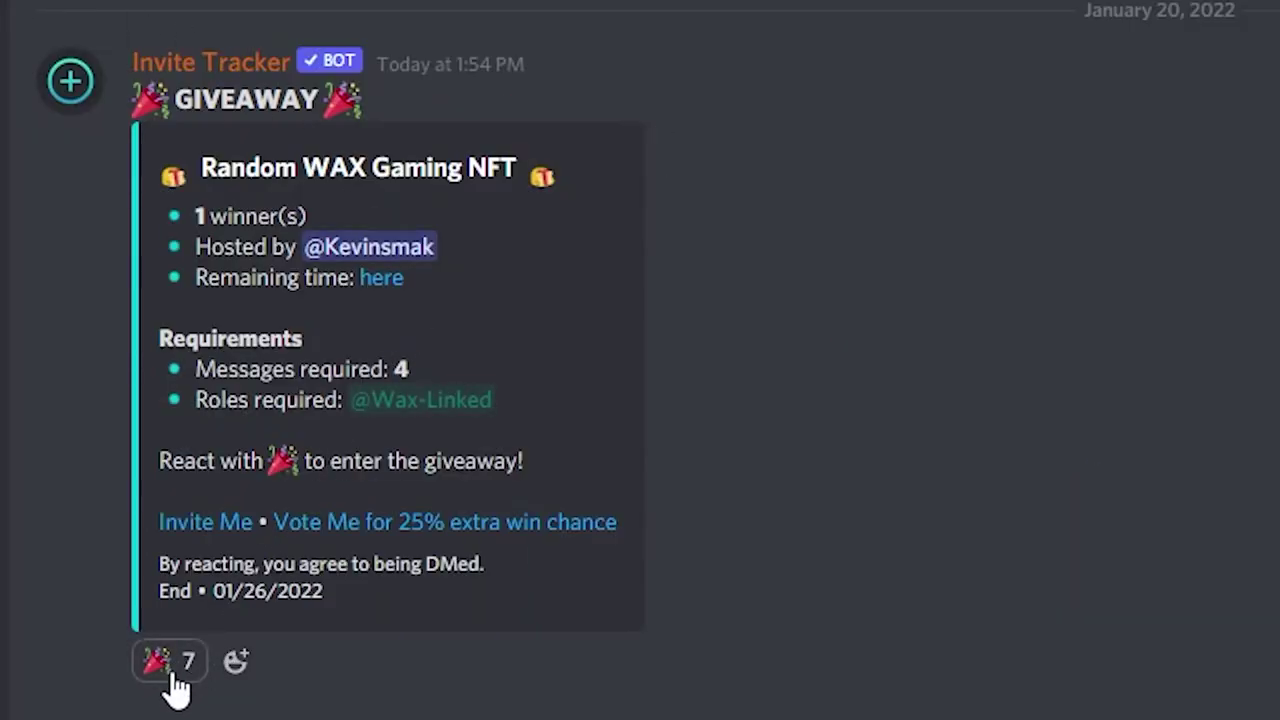
{"action": "mouse_move", "coordinate": [170, 680]}
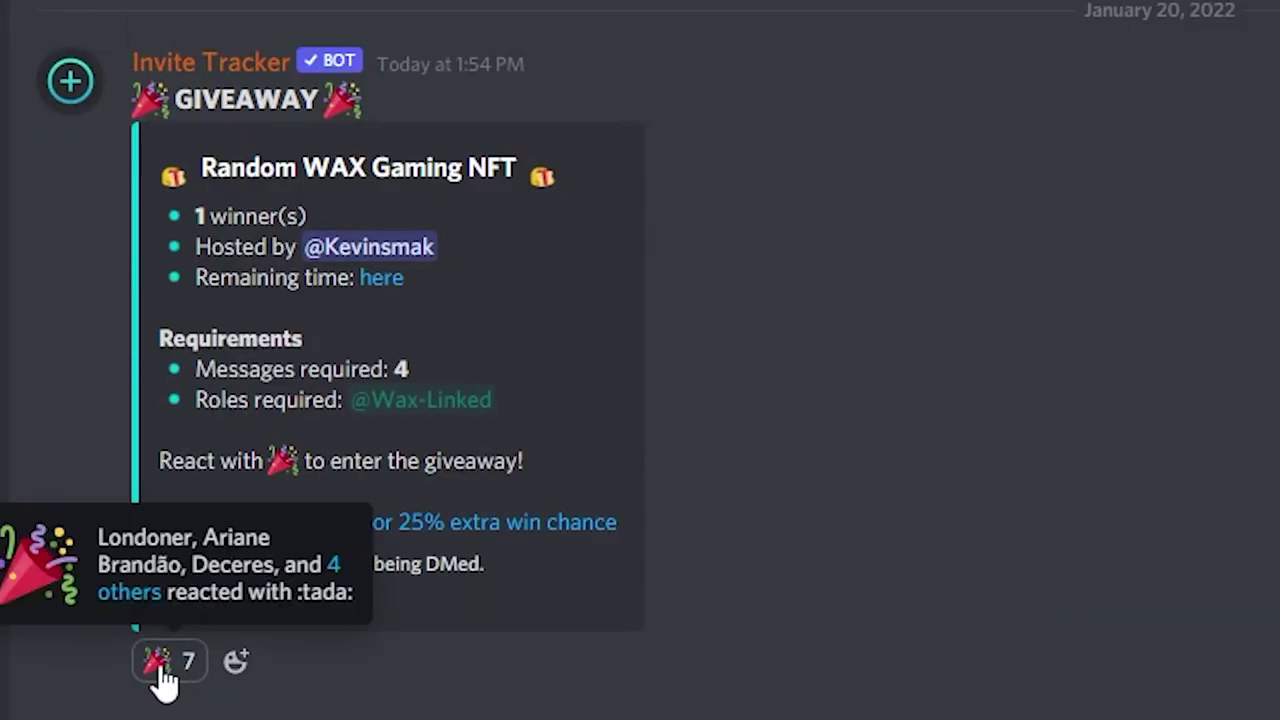
{"action": "left_click", "coordinate": [163, 680]}
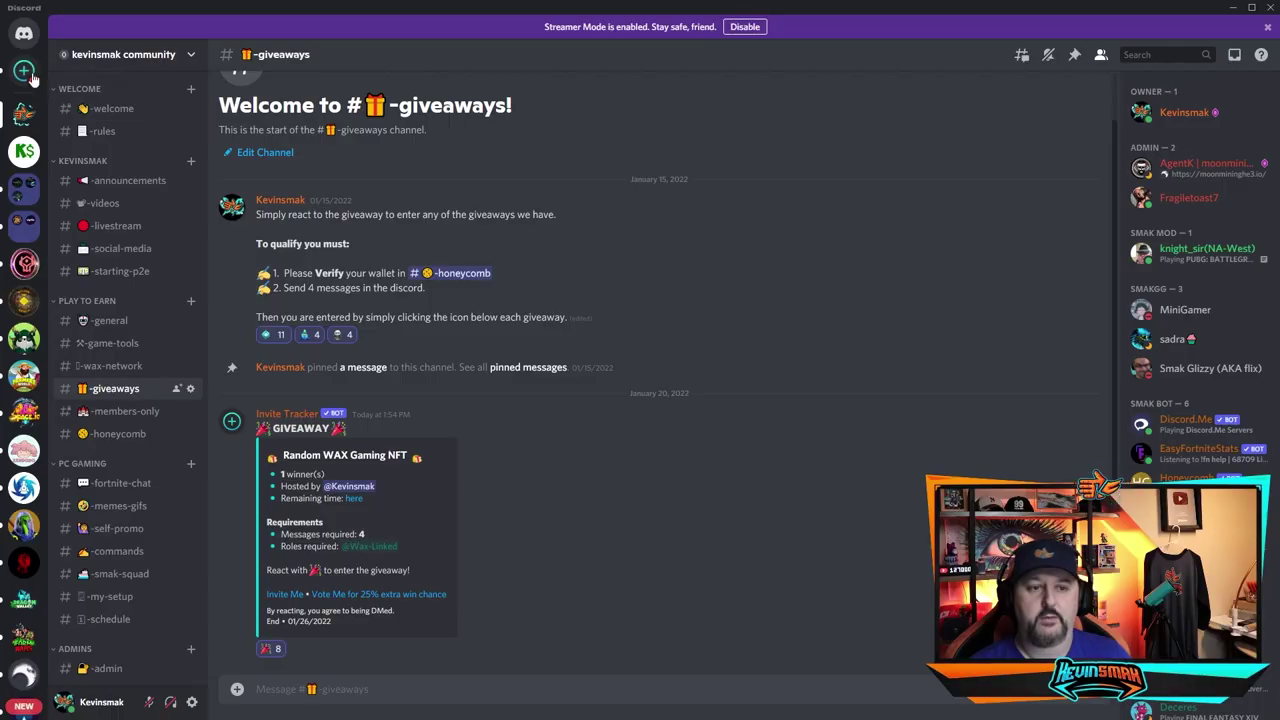
{"action": "left_click", "coordinate": [28, 74]}
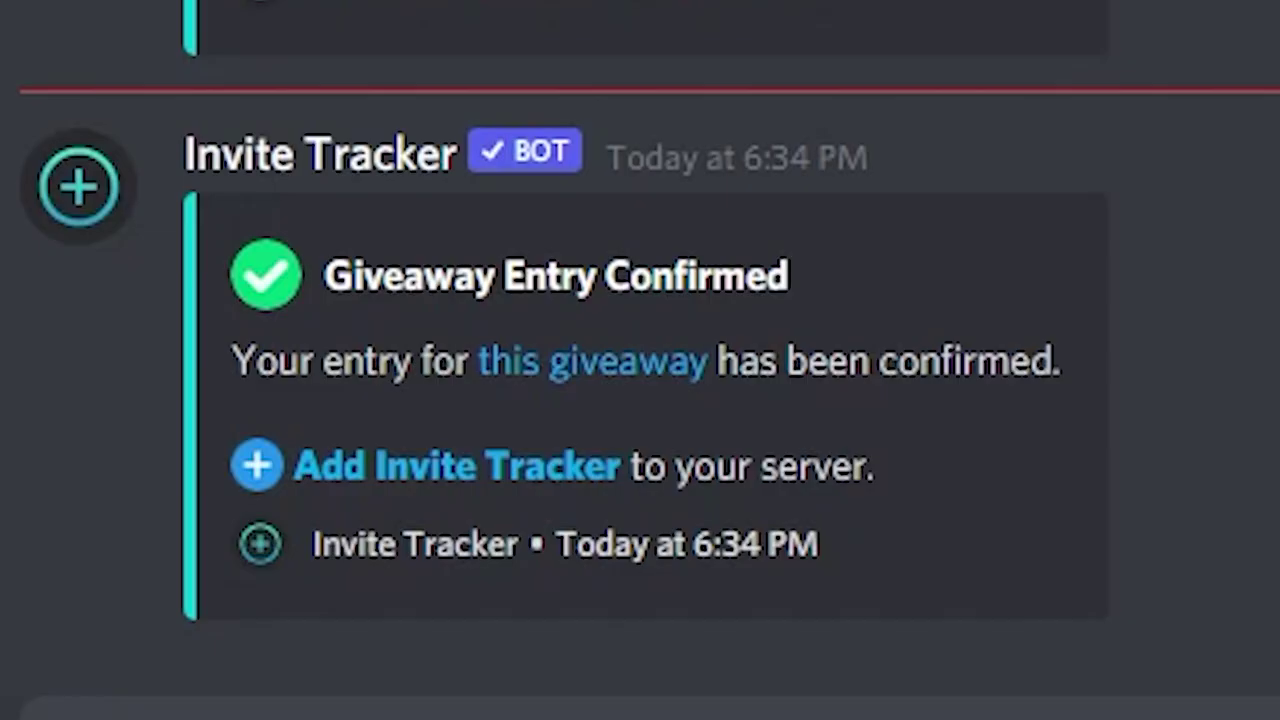